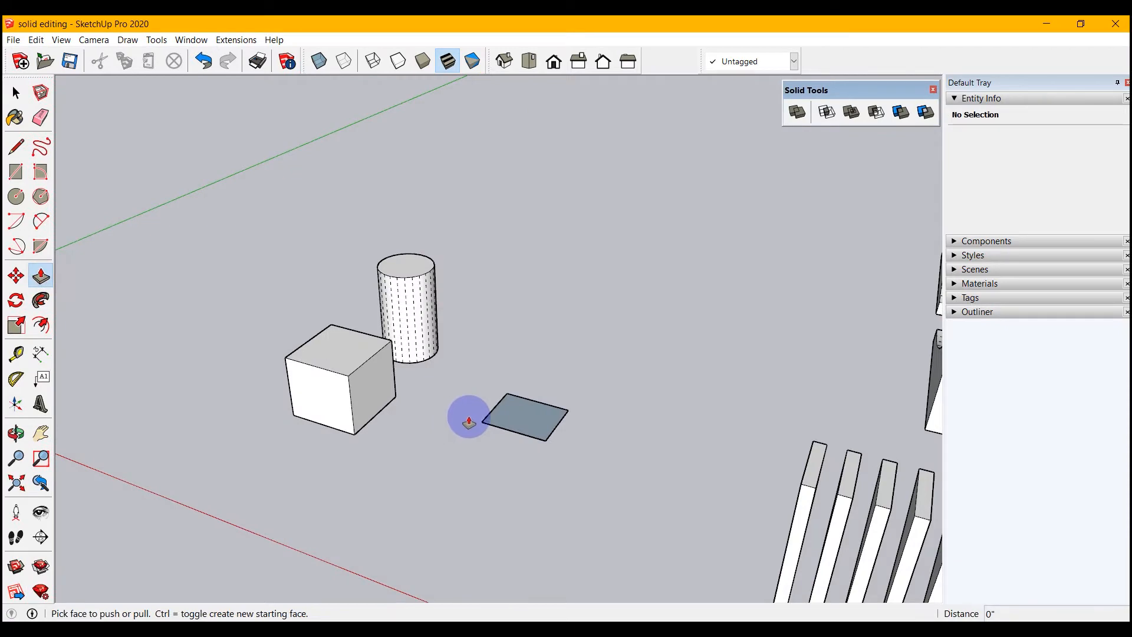
Push/Pull the rectangle on the ground up into a box about 8' 5" high.
click(511, 412)
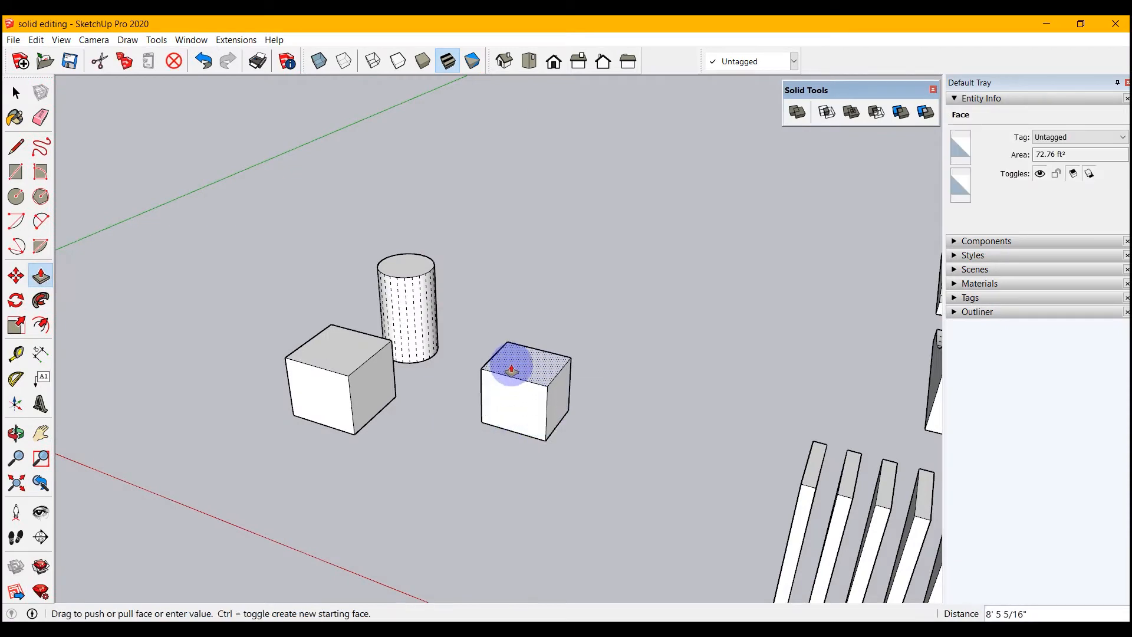
click(510, 370)
click(16, 92)
Examine the new box's individual faces and edges in Entity Info to check whether it is a solid.
scroll(450, 346, up, 3)
middle_drag(450, 346, 564, 392)
click(581, 380)
click(596, 406)
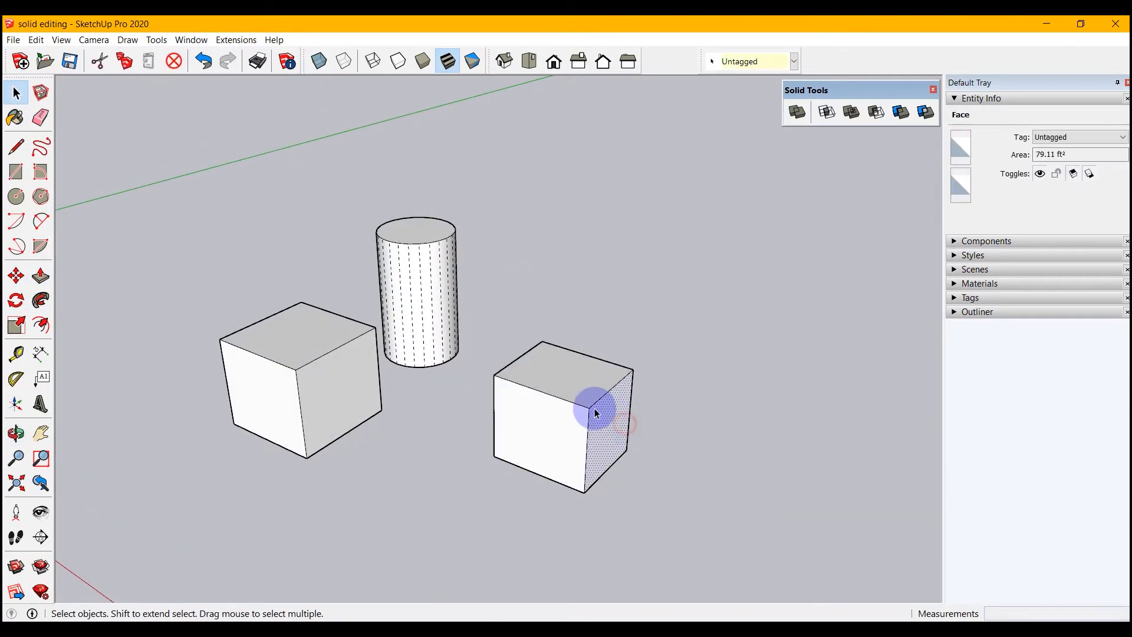
click(598, 402)
click(549, 393)
click(519, 358)
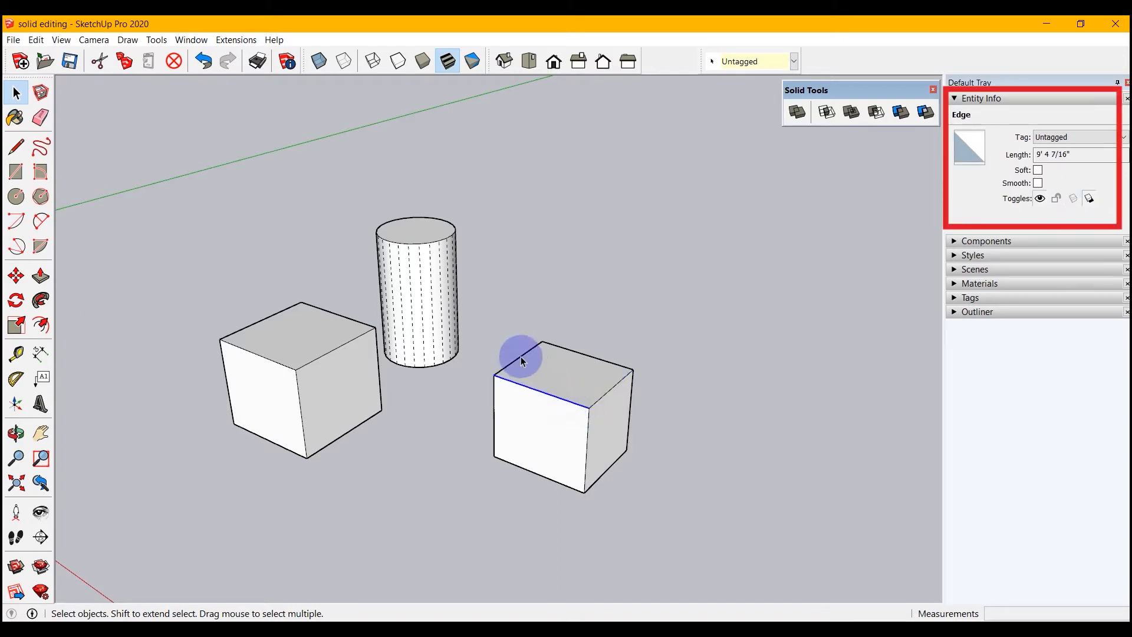
click(596, 361)
click(601, 397)
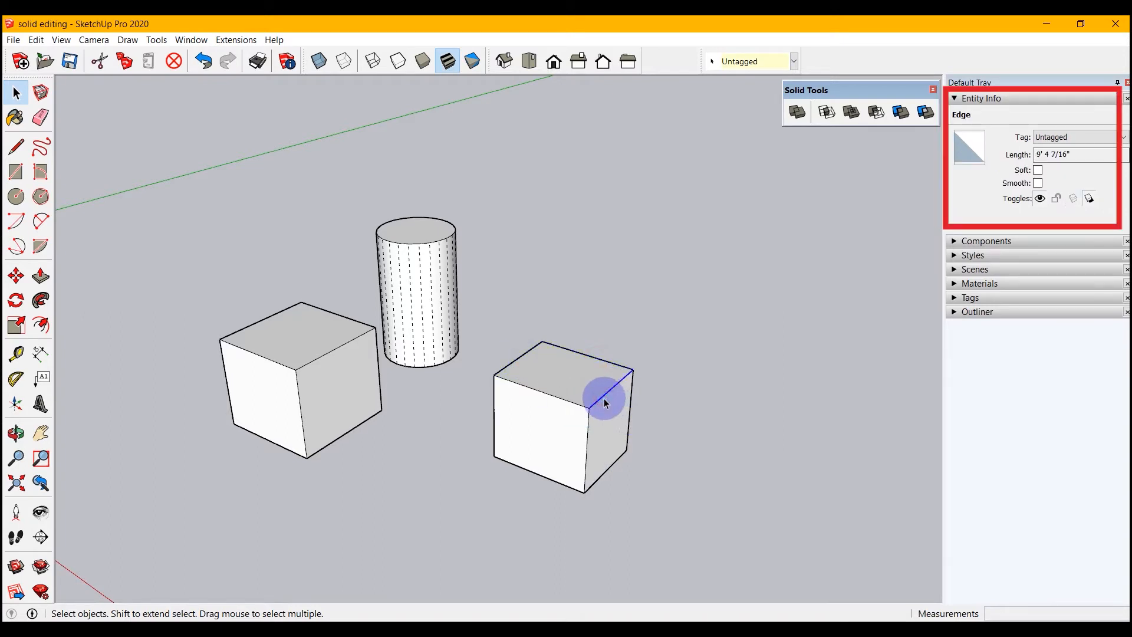
click(673, 406)
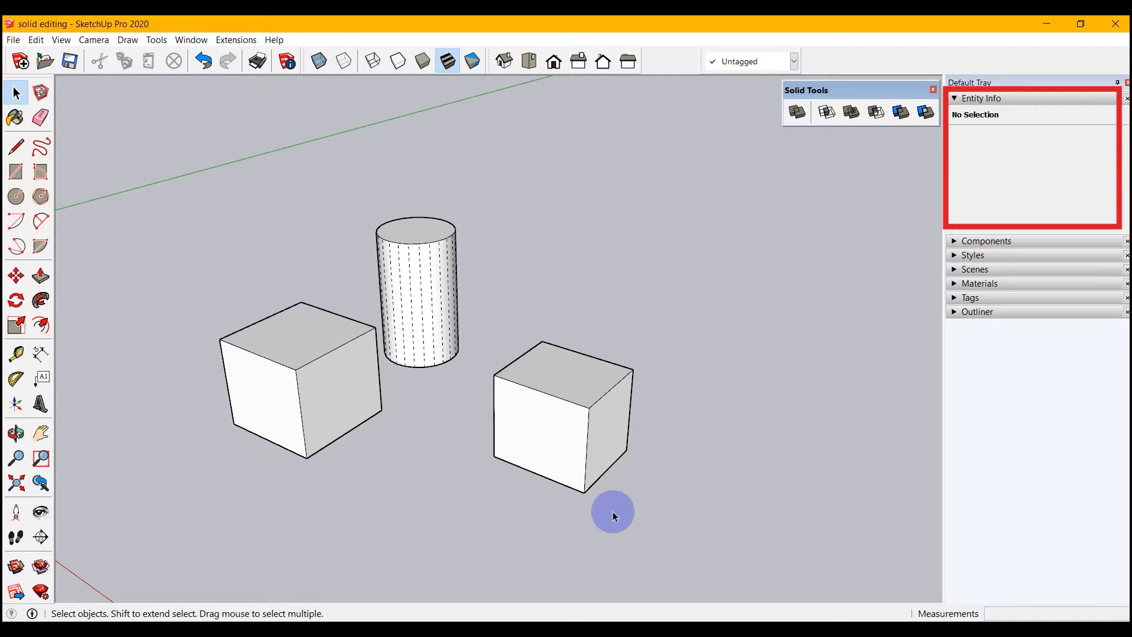
Delete the whole ungrouped box beside the cube and the cylinder.
drag(696, 322, 490, 484)
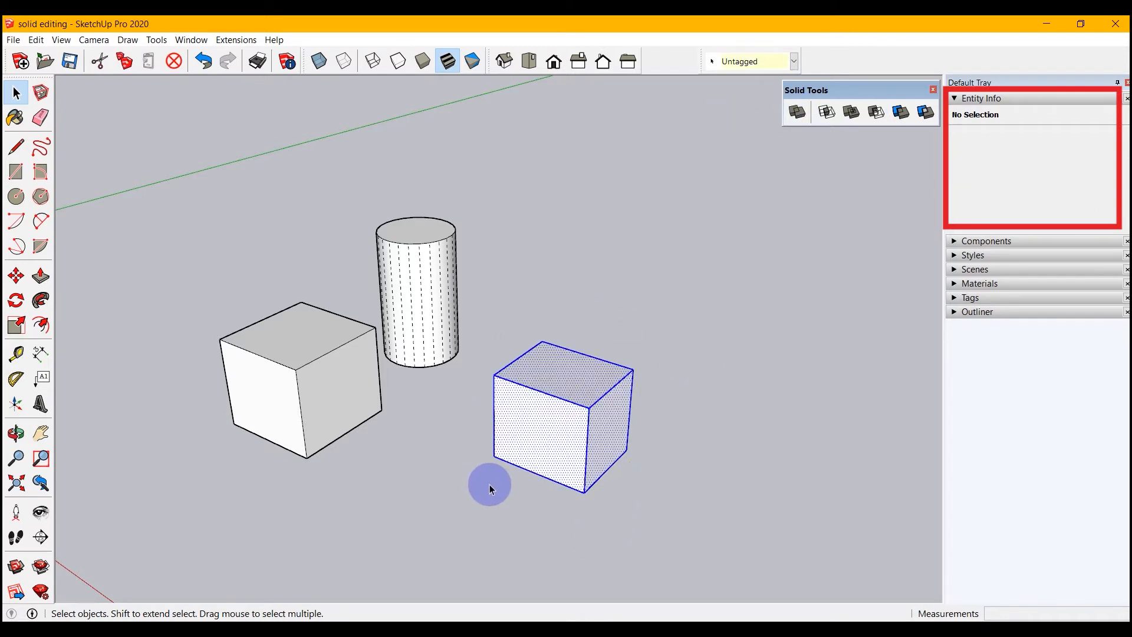
key(Delete)
middle_drag(490, 484, 374, 501)
Inspect the Entity Info and available commands for the cube, and check the cylinder as a solid too.
click(241, 411)
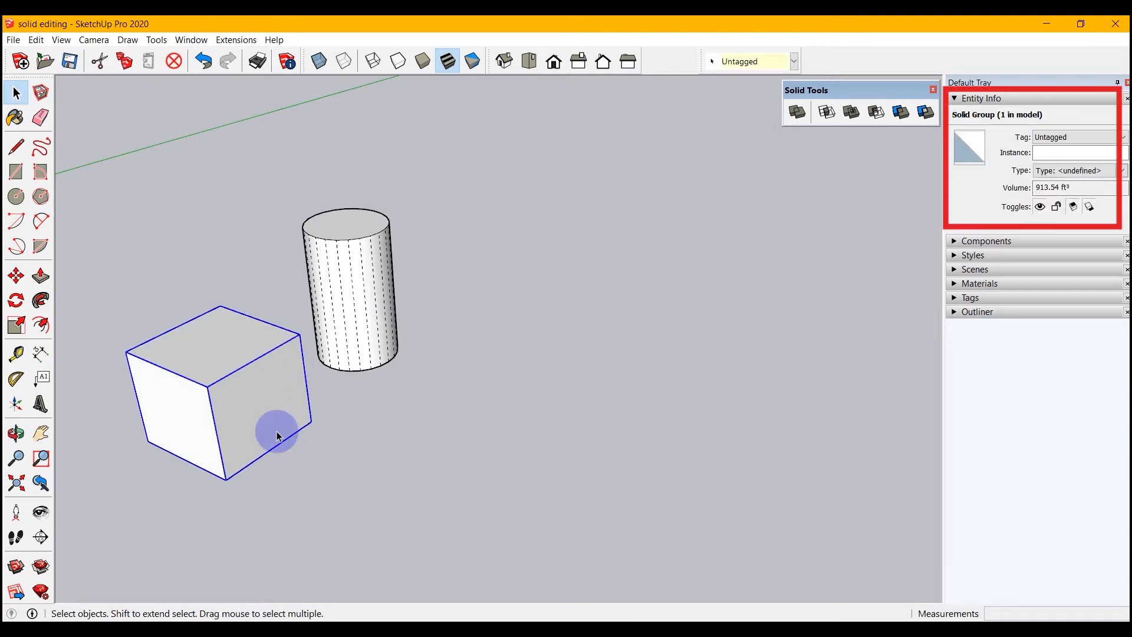
right_click(232, 416)
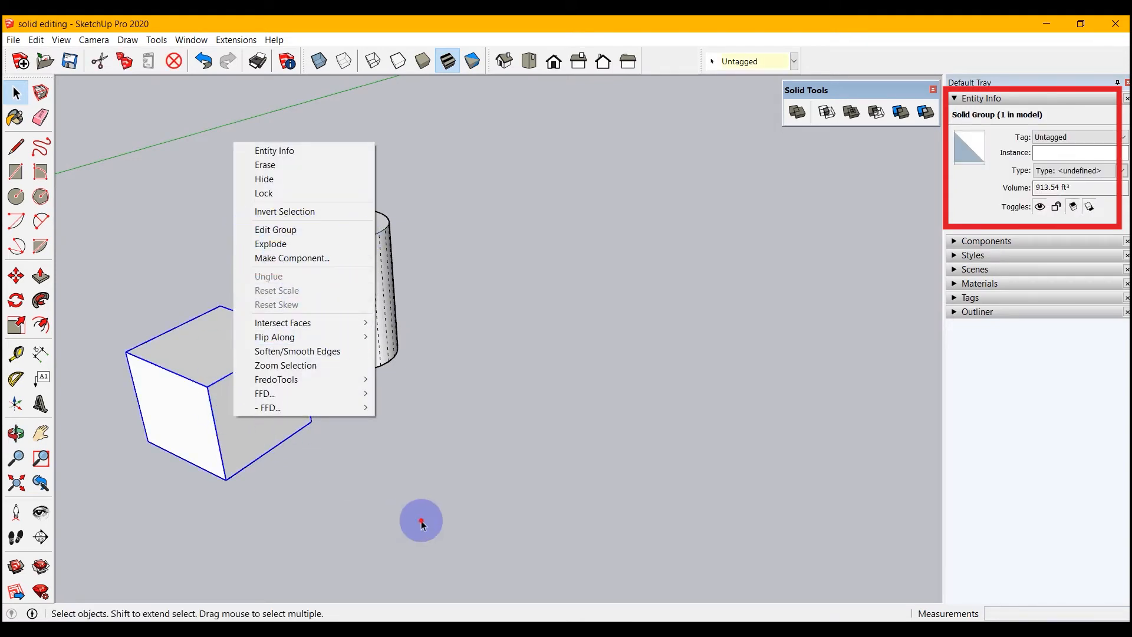
click(422, 522)
right_click(239, 404)
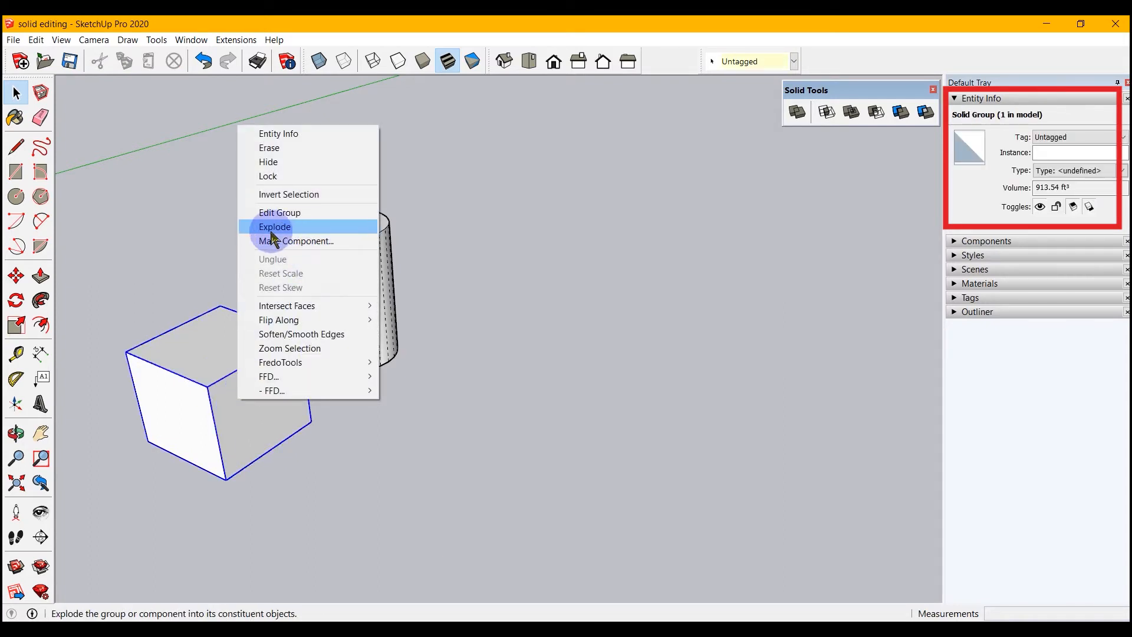
click(387, 452)
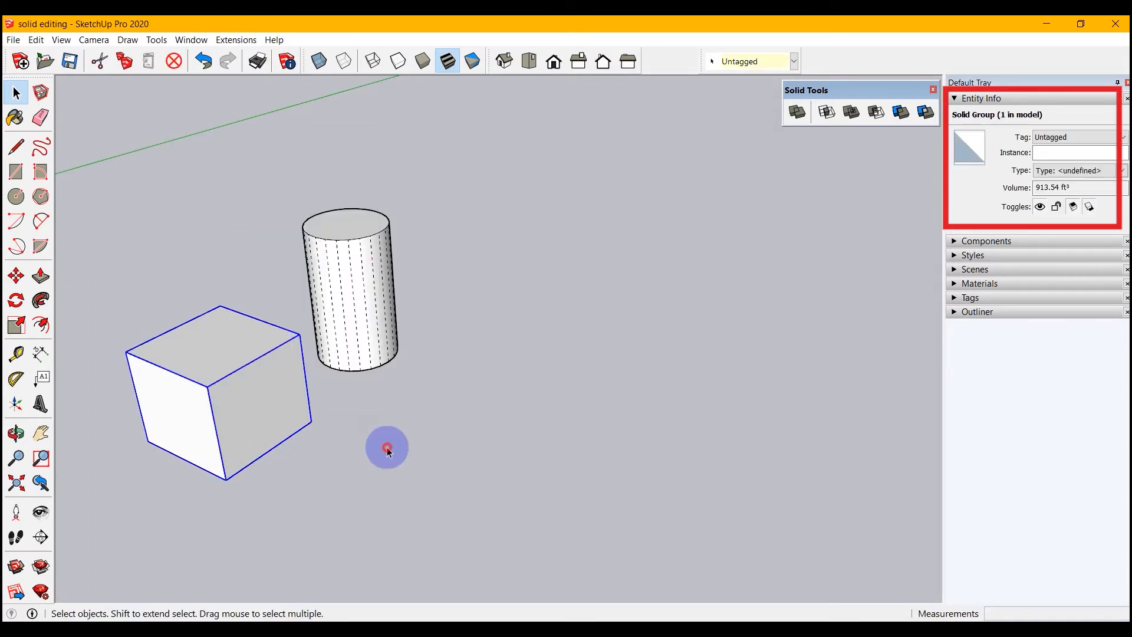
click(371, 317)
click(239, 460)
click(379, 328)
click(286, 401)
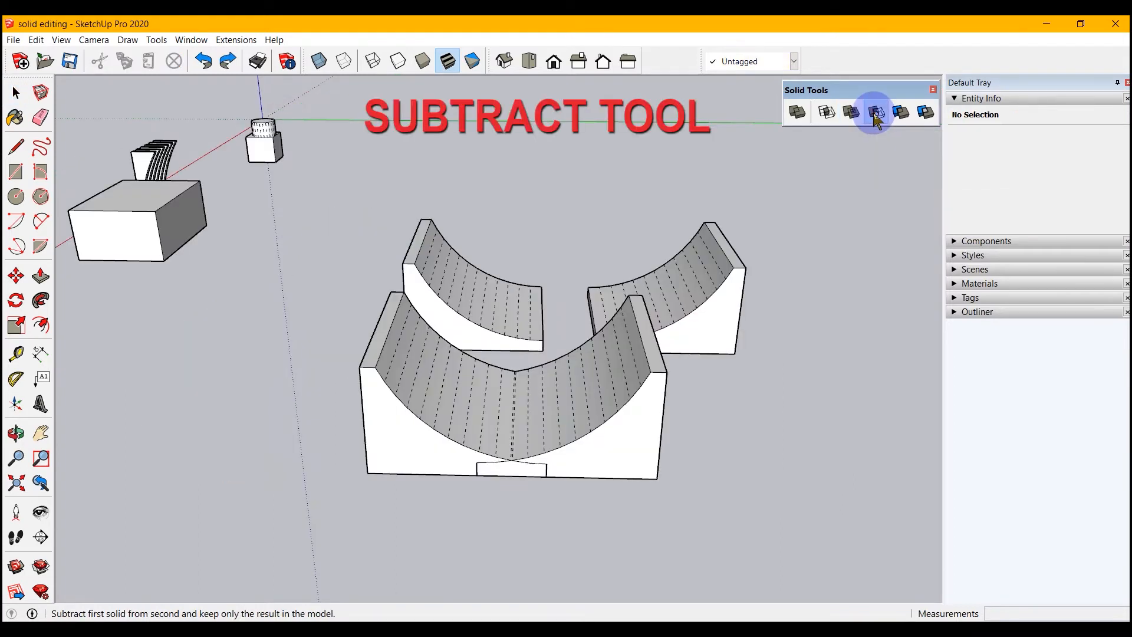
Move the front right curved block about 10' 11 9/16" along the green axis into the left block and raise it about 2' 2 5/8".
click(18, 94)
click(627, 422)
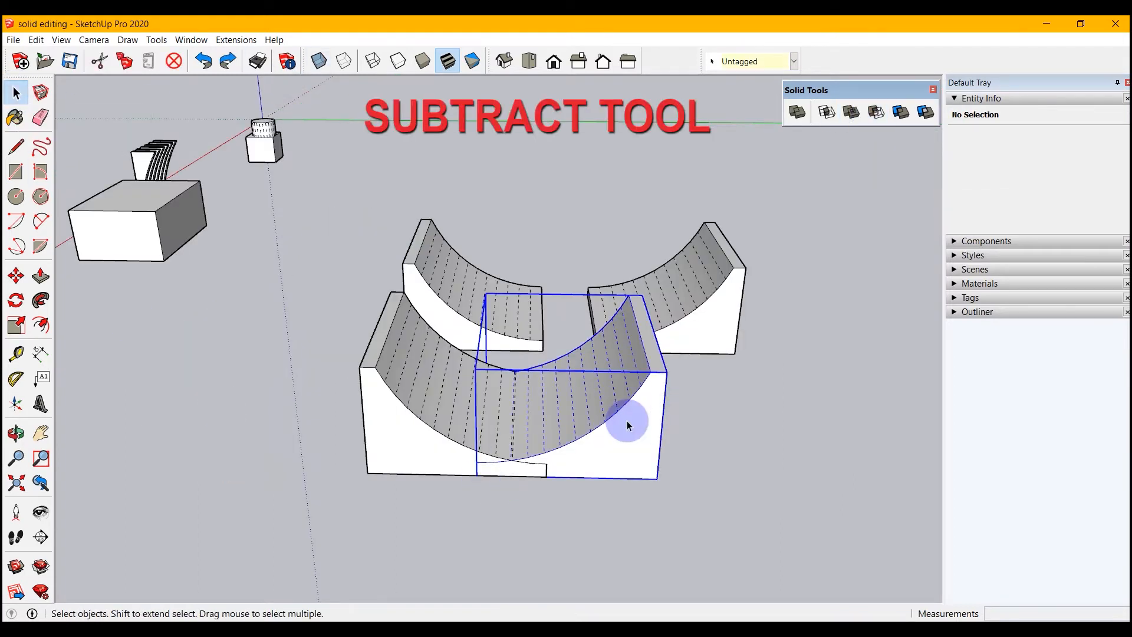
key(m)
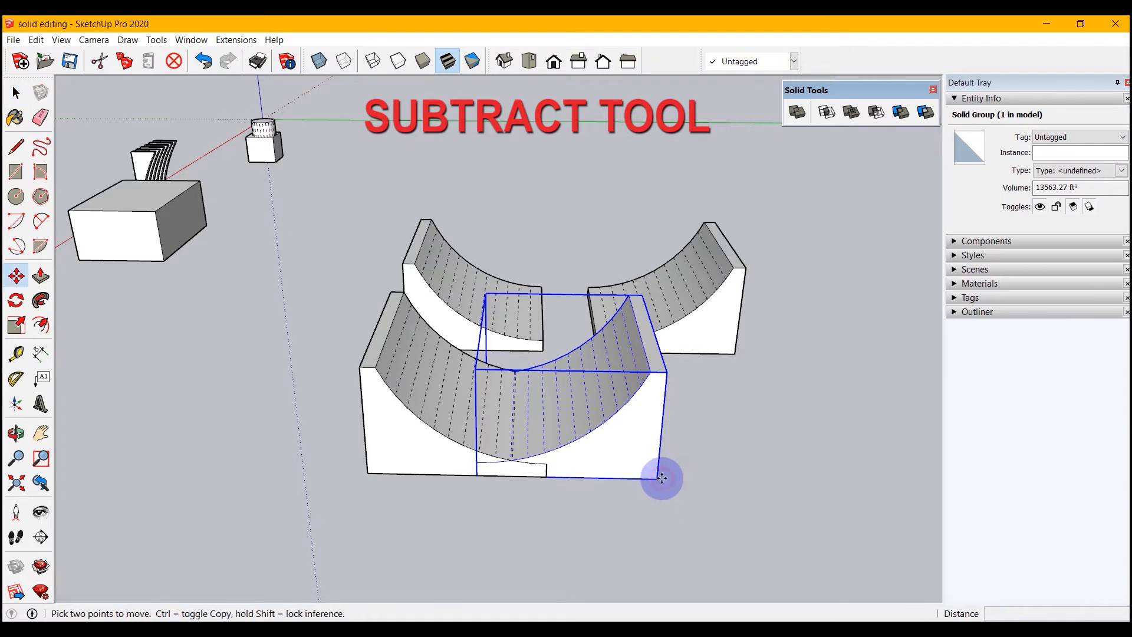
click(658, 477)
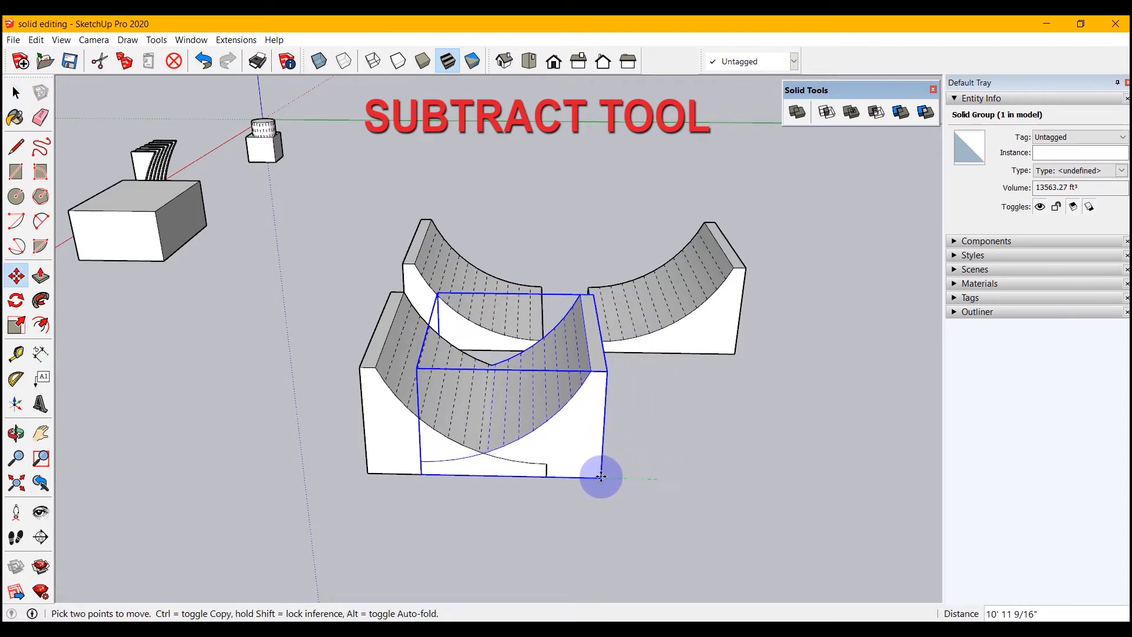
click(600, 475)
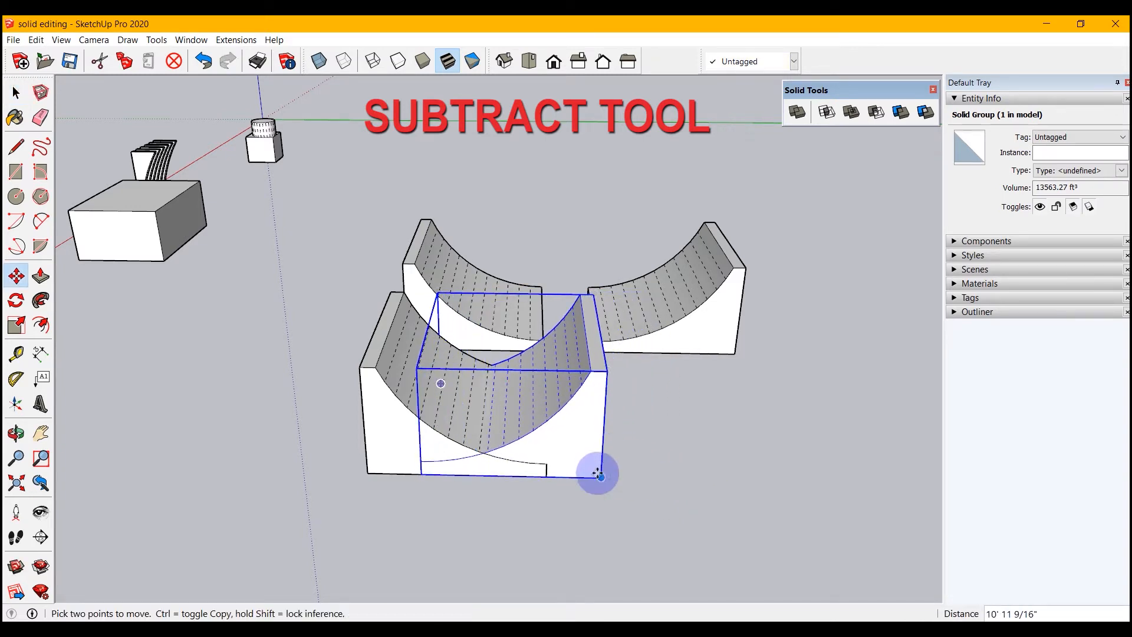
click(599, 476)
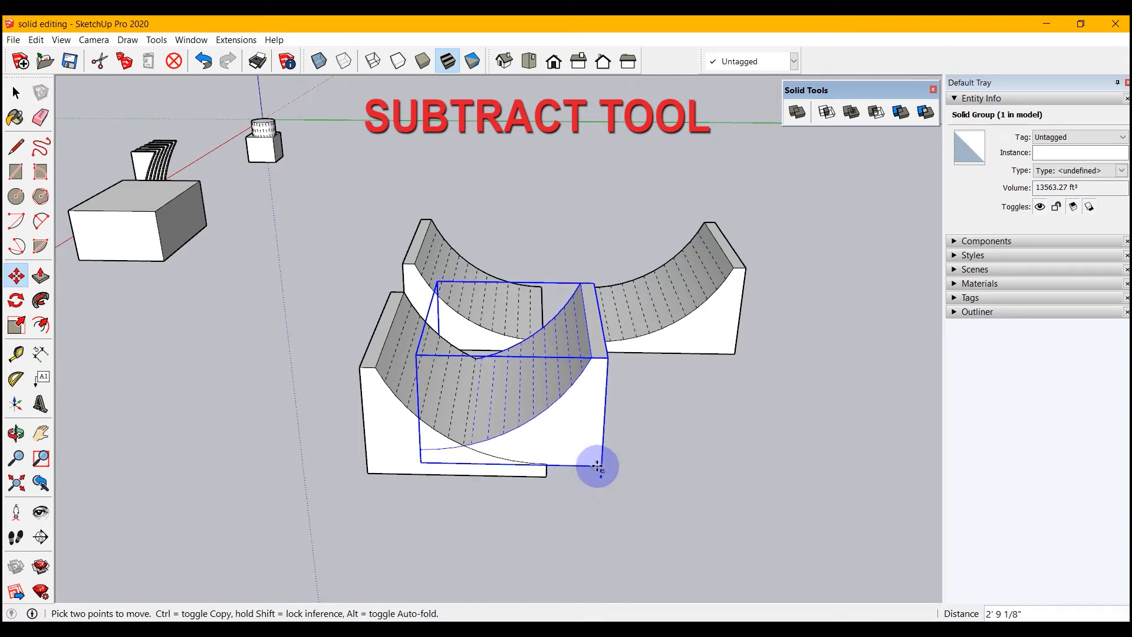
click(597, 470)
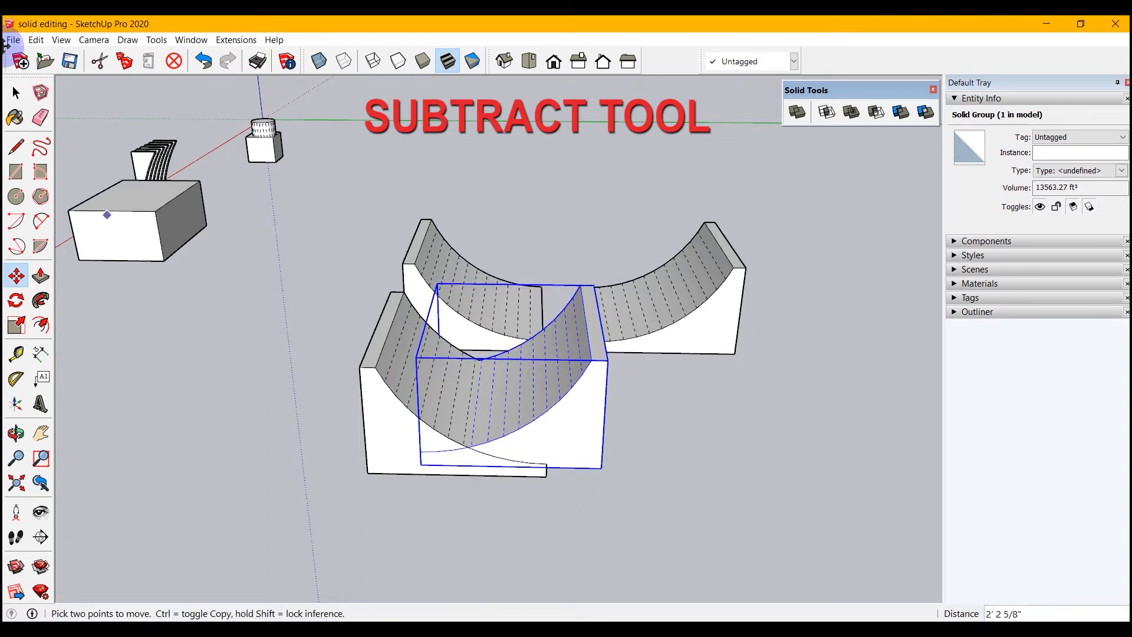
Subtract the moved curved block from the front left curved block with the Subtract tool, and deselect the result.
click(876, 111)
click(374, 455)
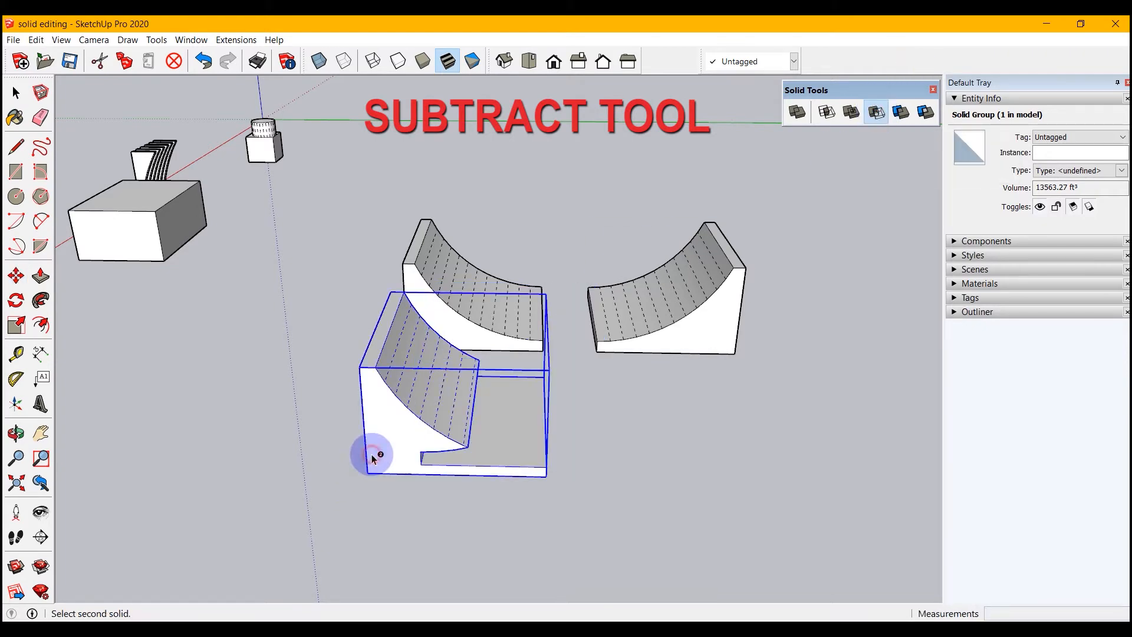
click(15, 94)
click(462, 545)
middle_drag(462, 546, 467, 348)
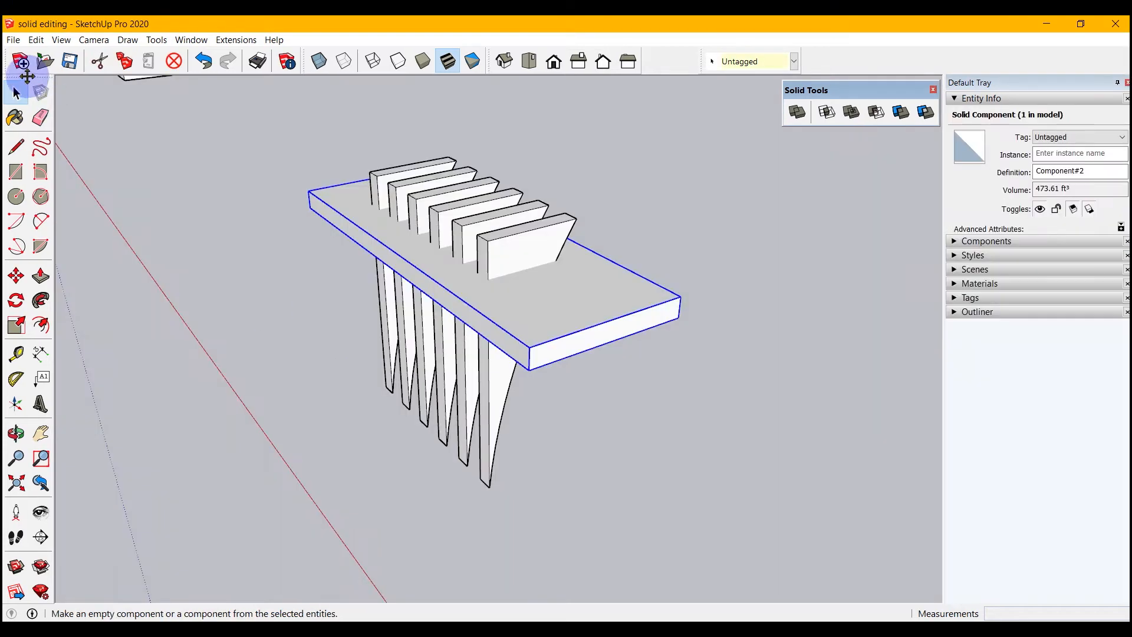
Trim the foremost bracket with the flat plate using the Trim tool, keeping the plate in the model.
click(119, 165)
middle_drag(148, 174, 179, 257)
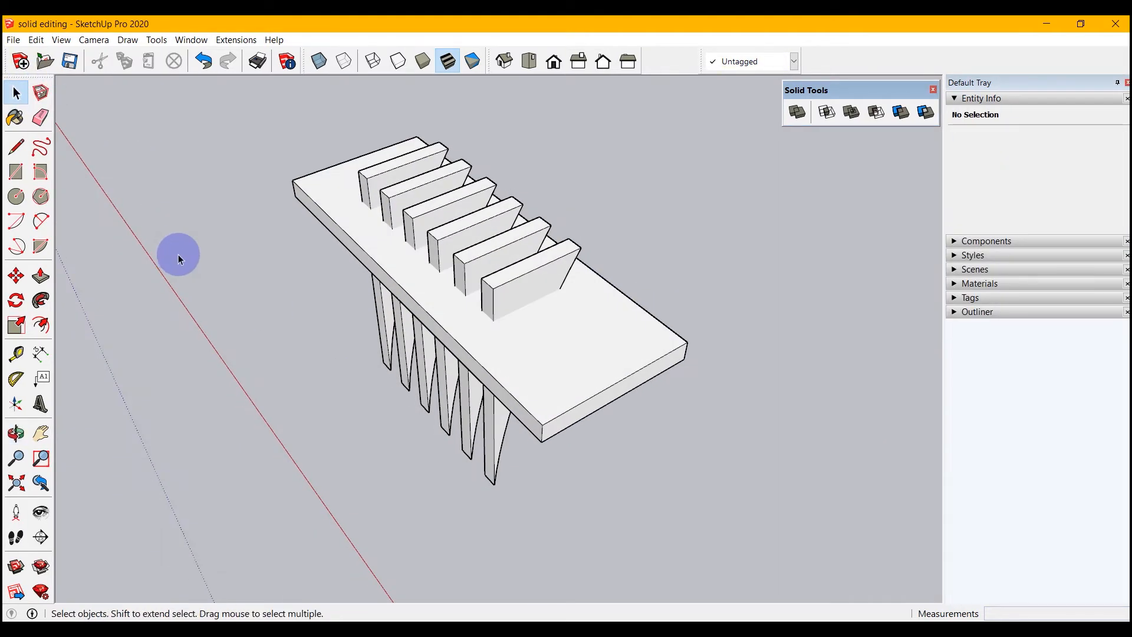
click(899, 113)
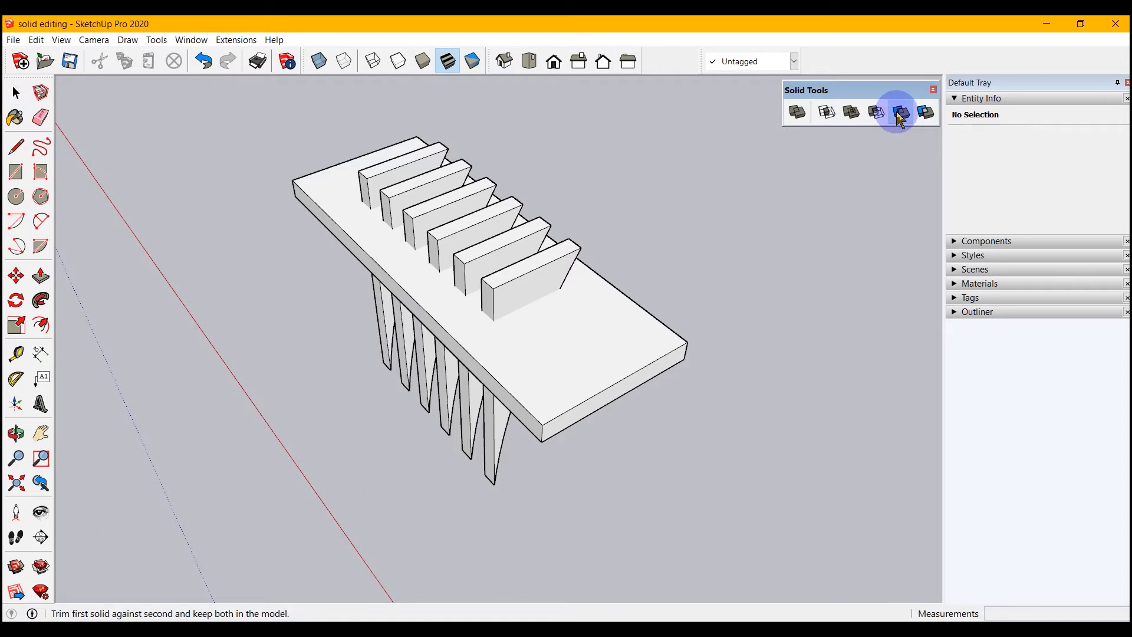
click(618, 355)
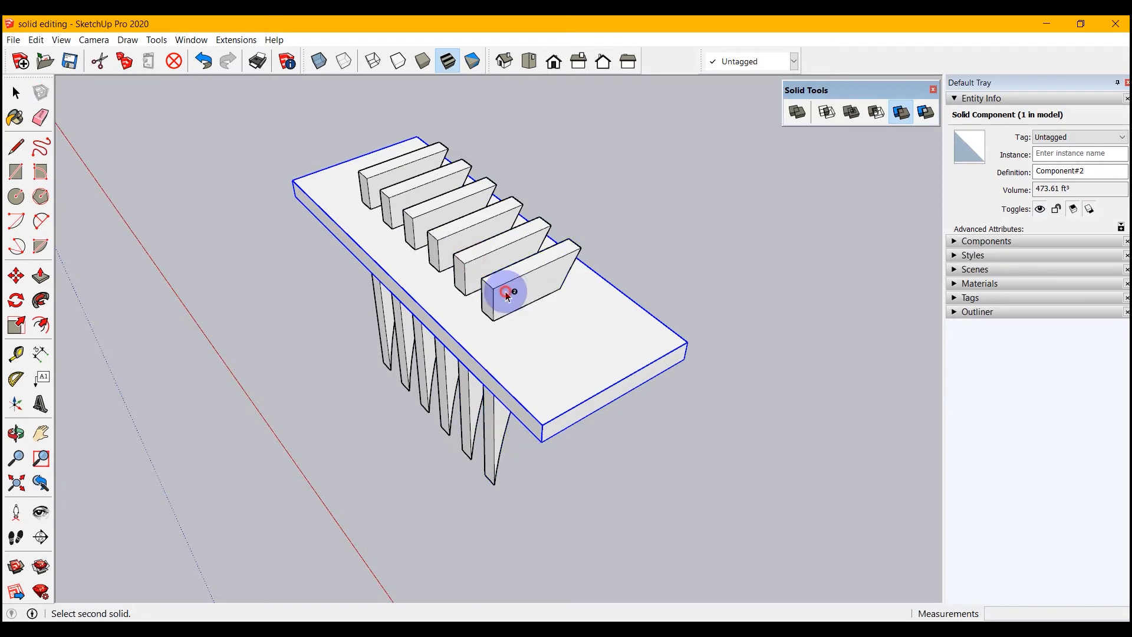
click(547, 439)
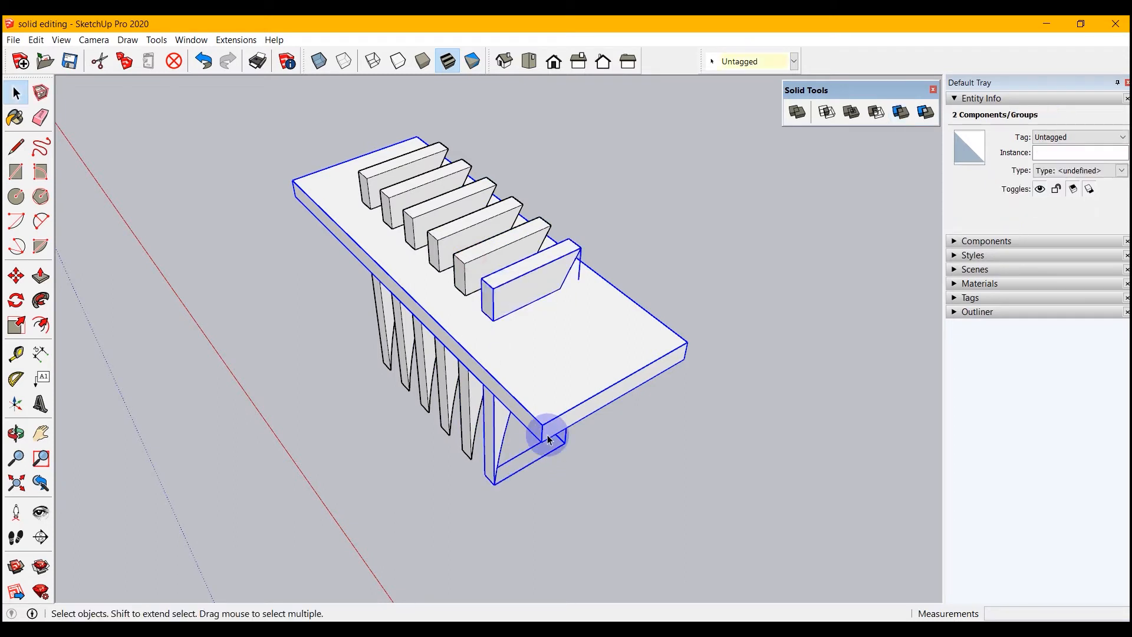
click(593, 486)
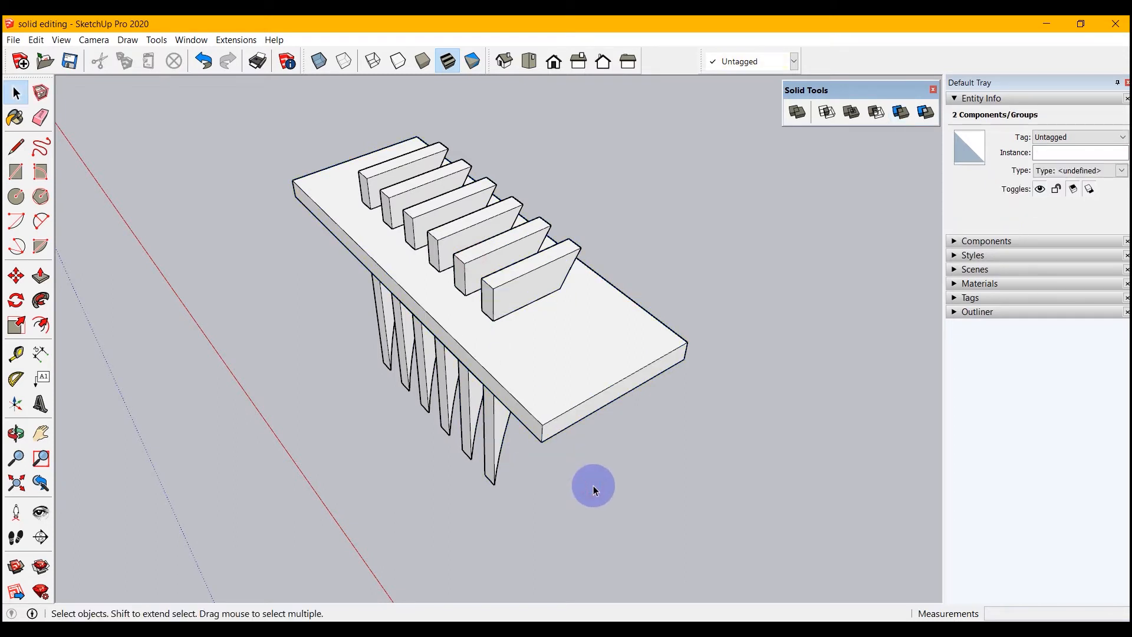
Move the flat plate about 12' 5" sideways out of the row of brackets.
click(535, 407)
key(m)
click(543, 441)
click(700, 349)
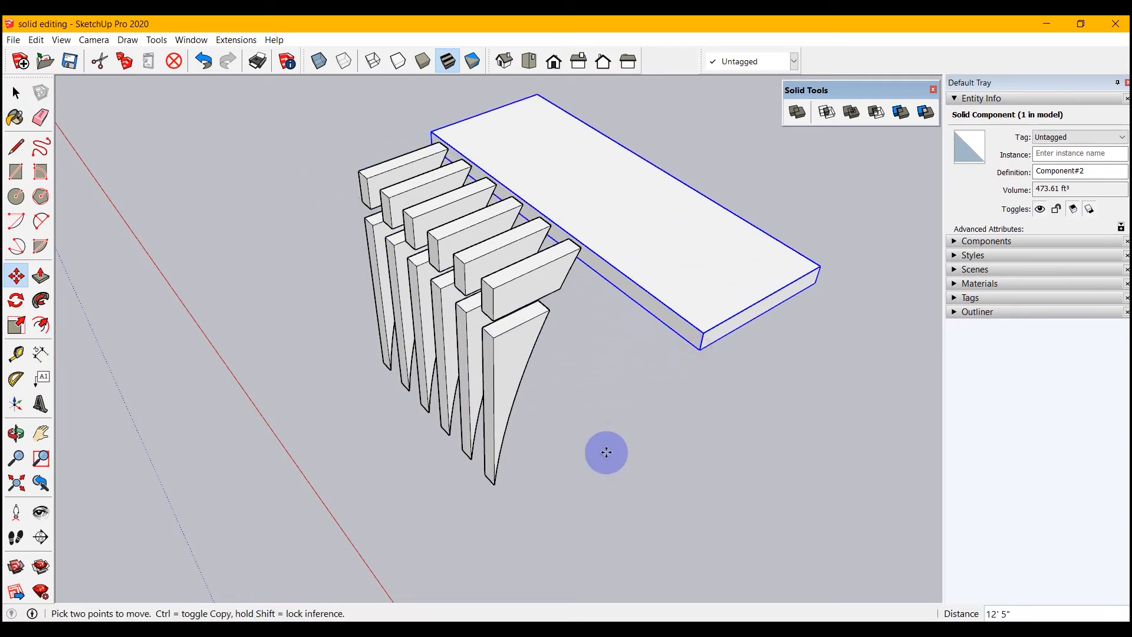
middle_drag(604, 450, 559, 342)
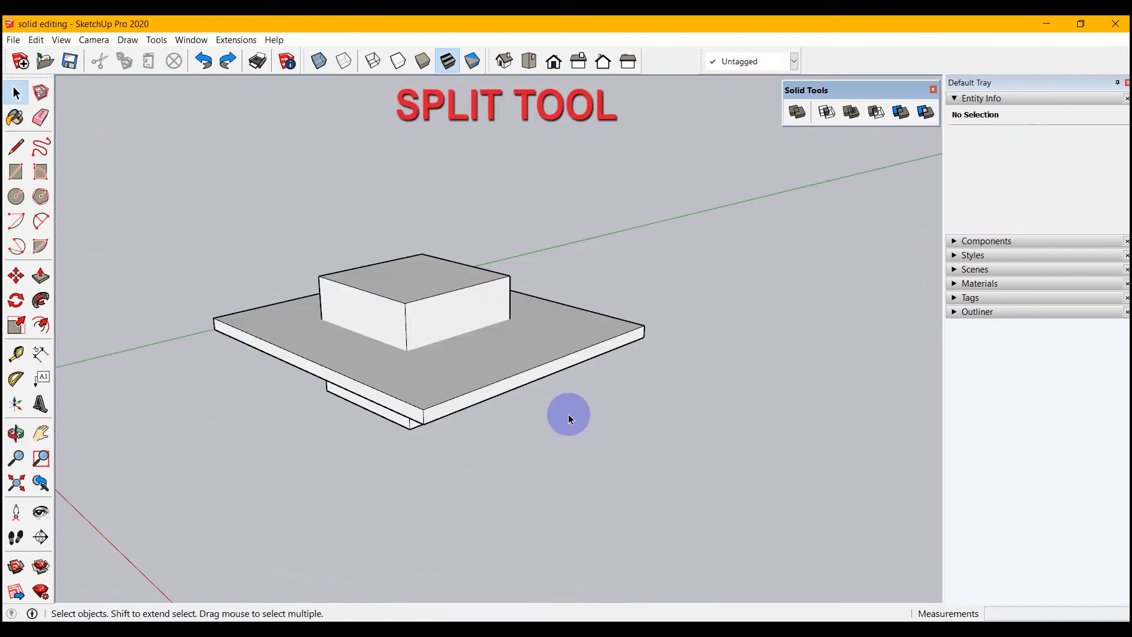
Split the tall box and the thin plate that crosses it with the Split tool.
middle_drag(569, 413, 572, 379)
key(space)
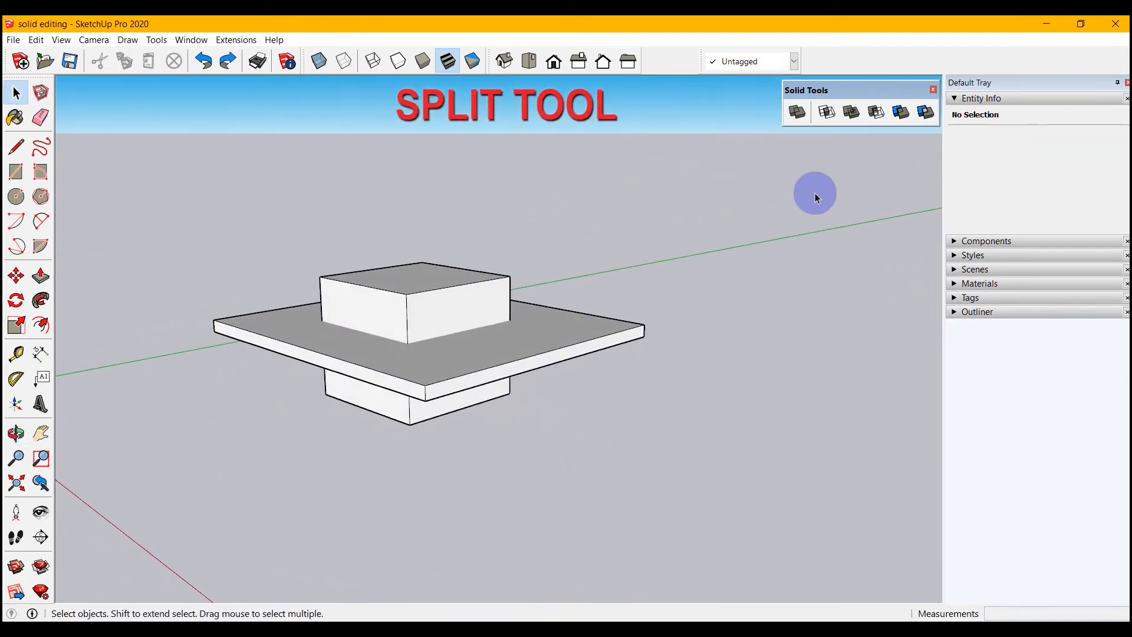
click(926, 113)
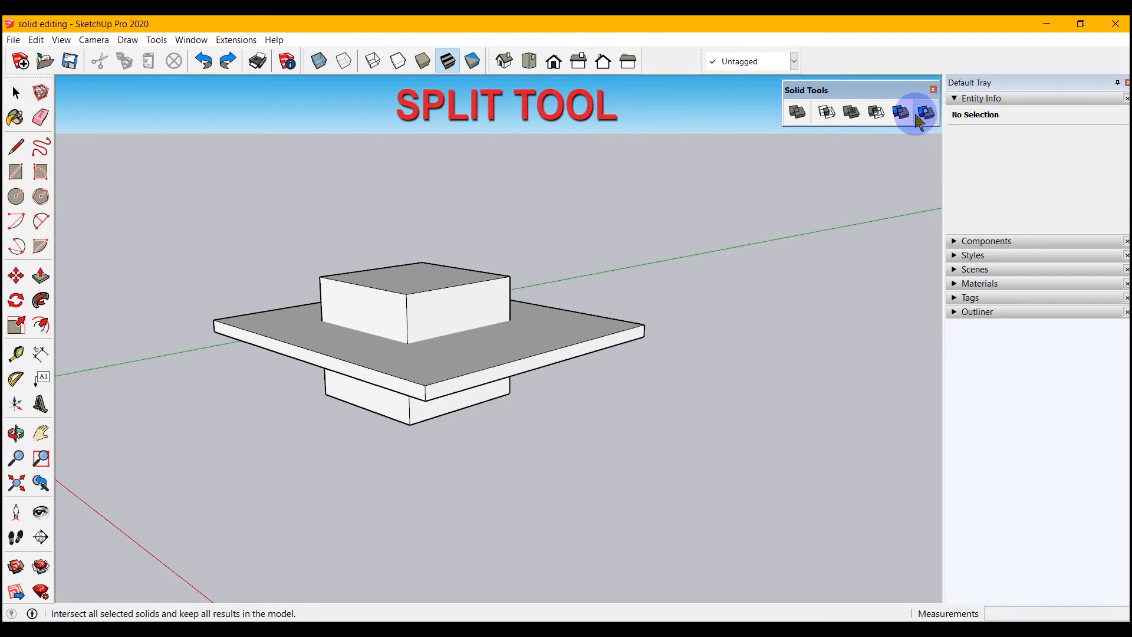
click(391, 302)
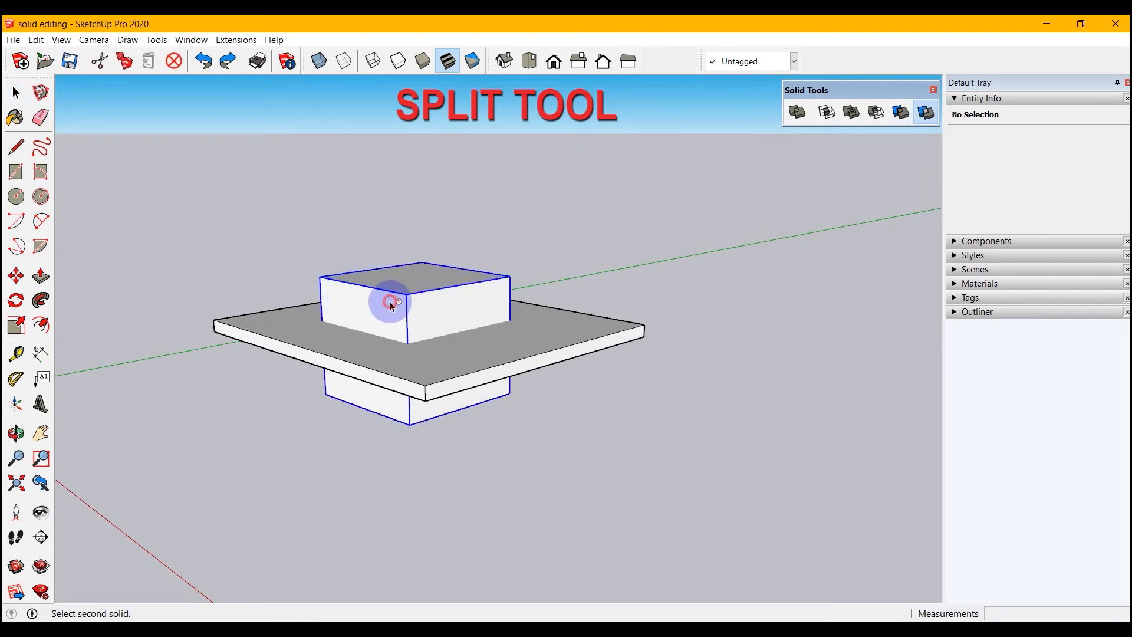
click(465, 377)
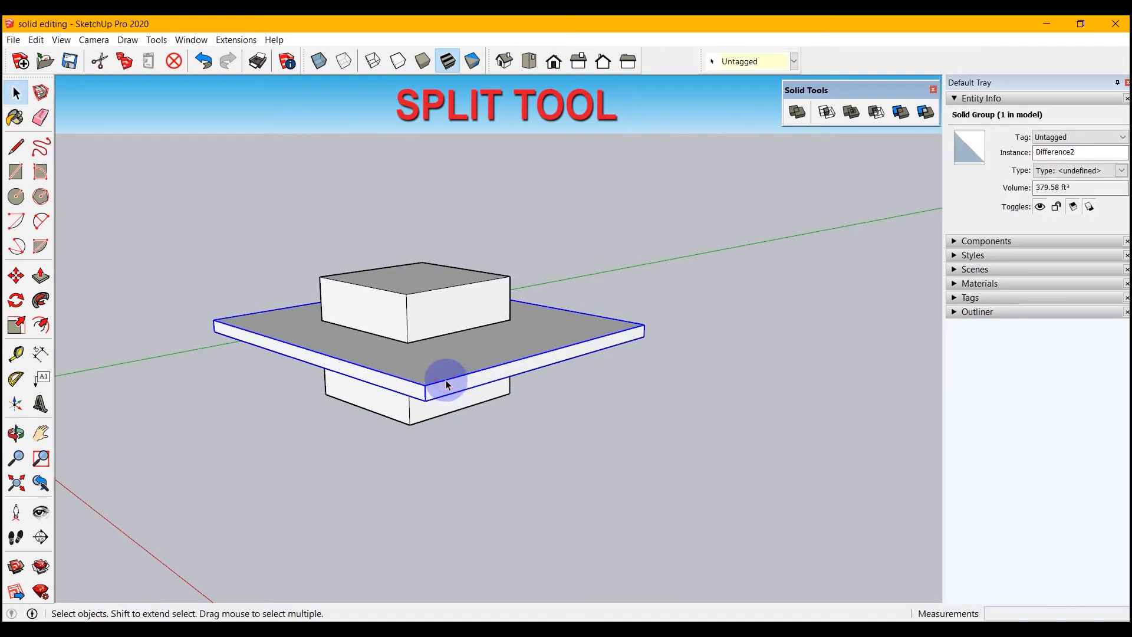
Move the outer plate piece about 27' 5" away from the split box.
key(m)
scroll(448, 389, down, 2)
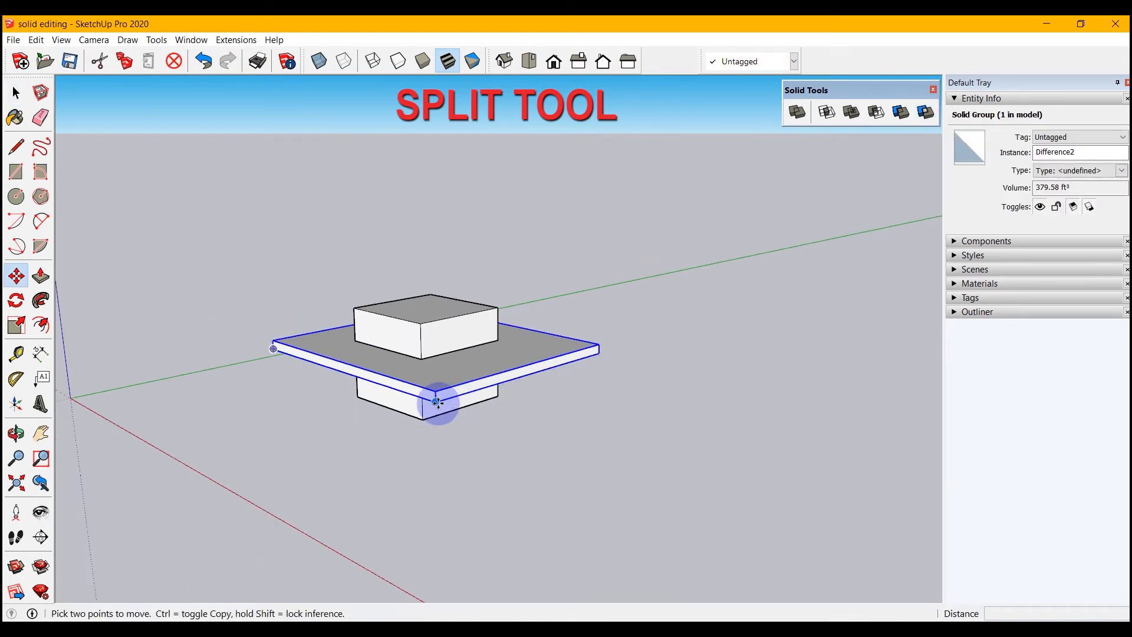
click(437, 403)
click(683, 352)
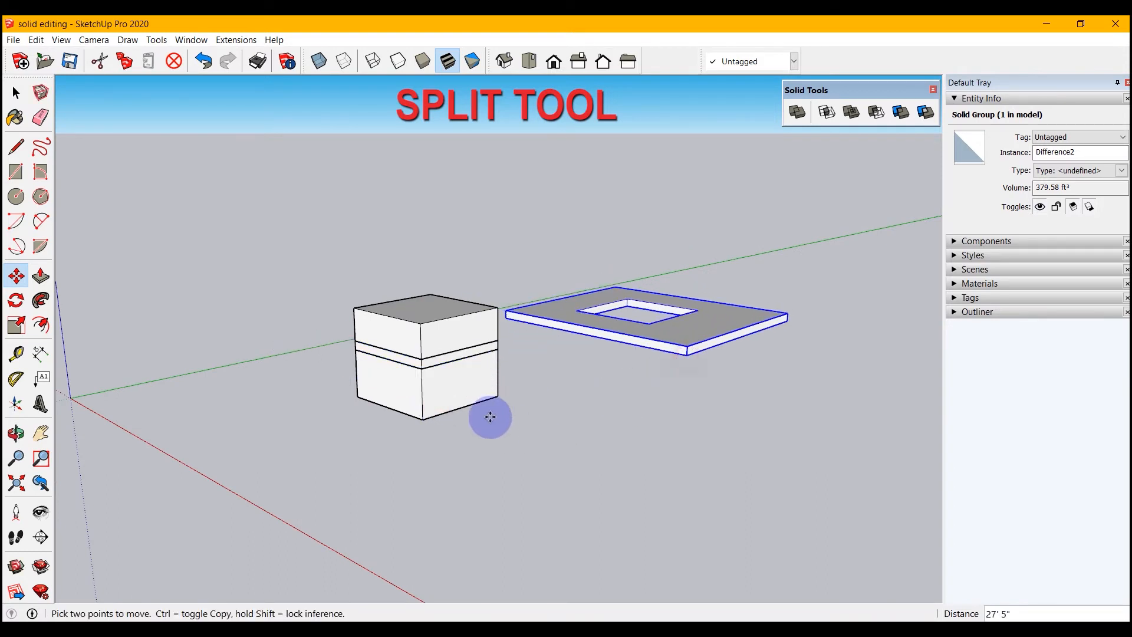
Move the middle slab of the split box about 25' 6" out from between the upper and lower pieces.
scroll(489, 414, up, 2)
scroll(491, 410, up, 1)
key(space)
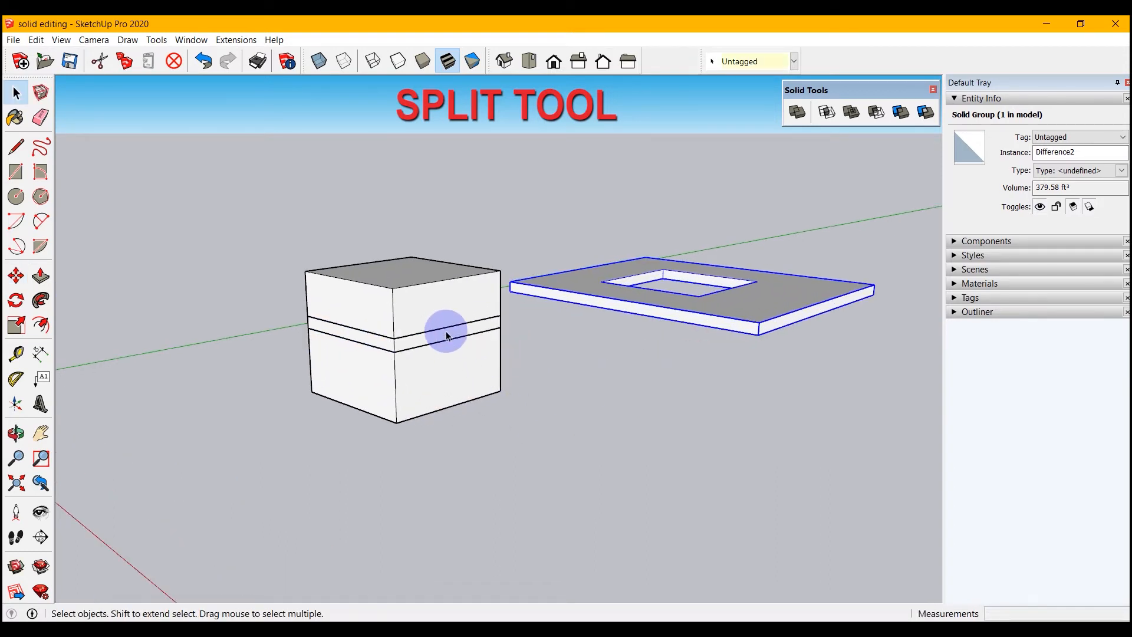
click(444, 334)
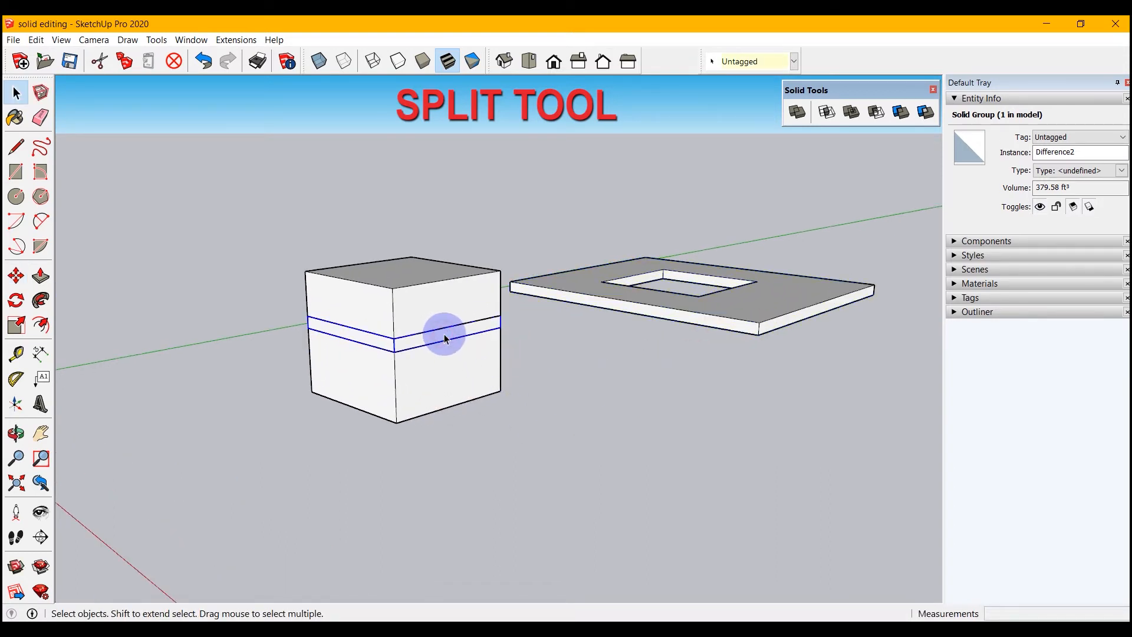
click(394, 352)
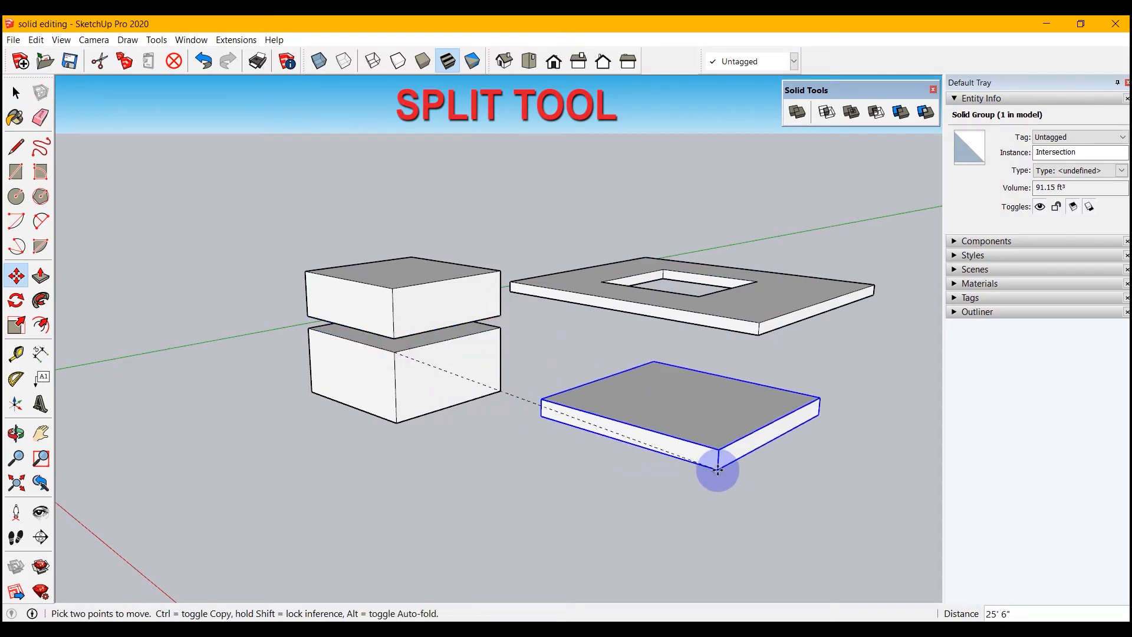
click(715, 470)
middle_drag(657, 506, 512, 470)
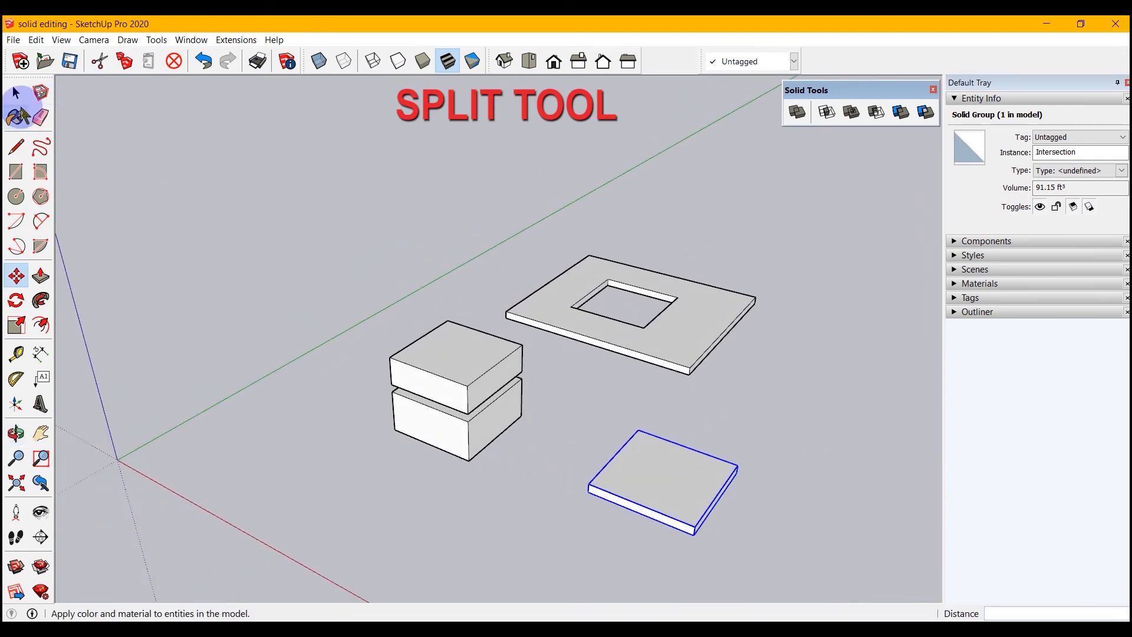
click(16, 92)
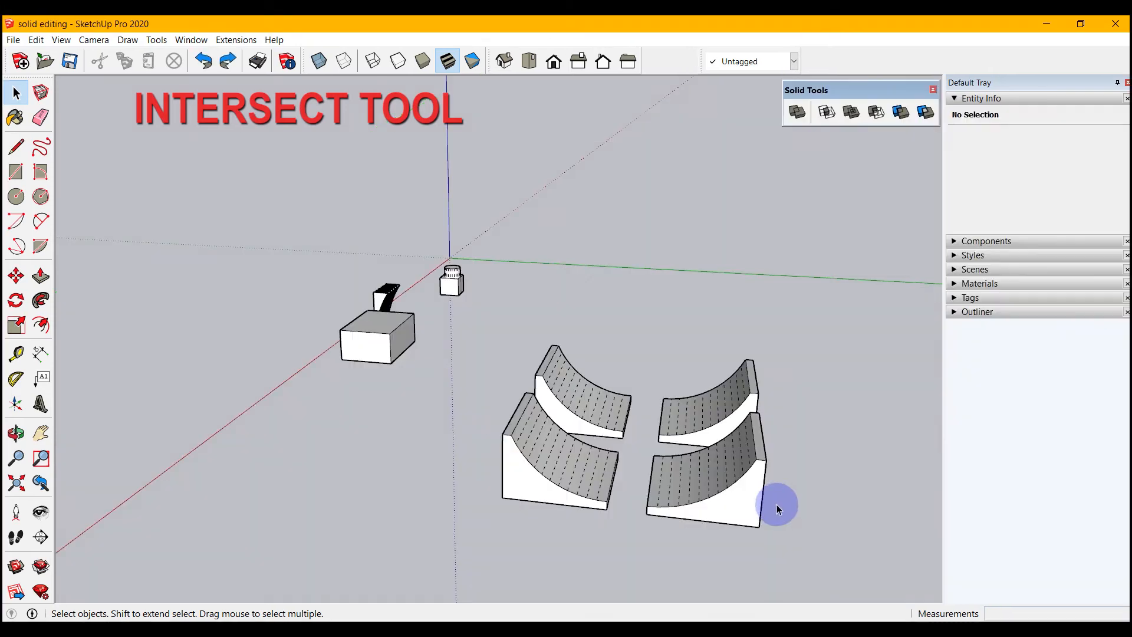
Move the right front curved bracket about 26' 8 7/8" sideways so that it overlaps the bracket beside it.
middle_drag(779, 505, 728, 370)
middle_drag(294, 468, 601, 496)
scroll(649, 484, up, 2)
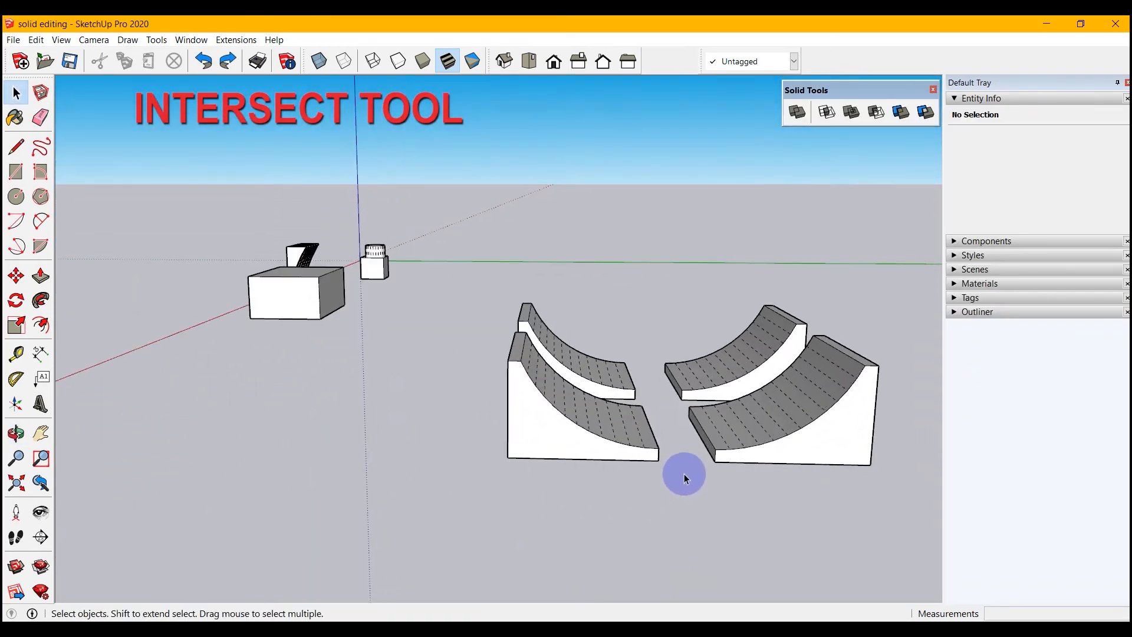
click(724, 456)
key(m)
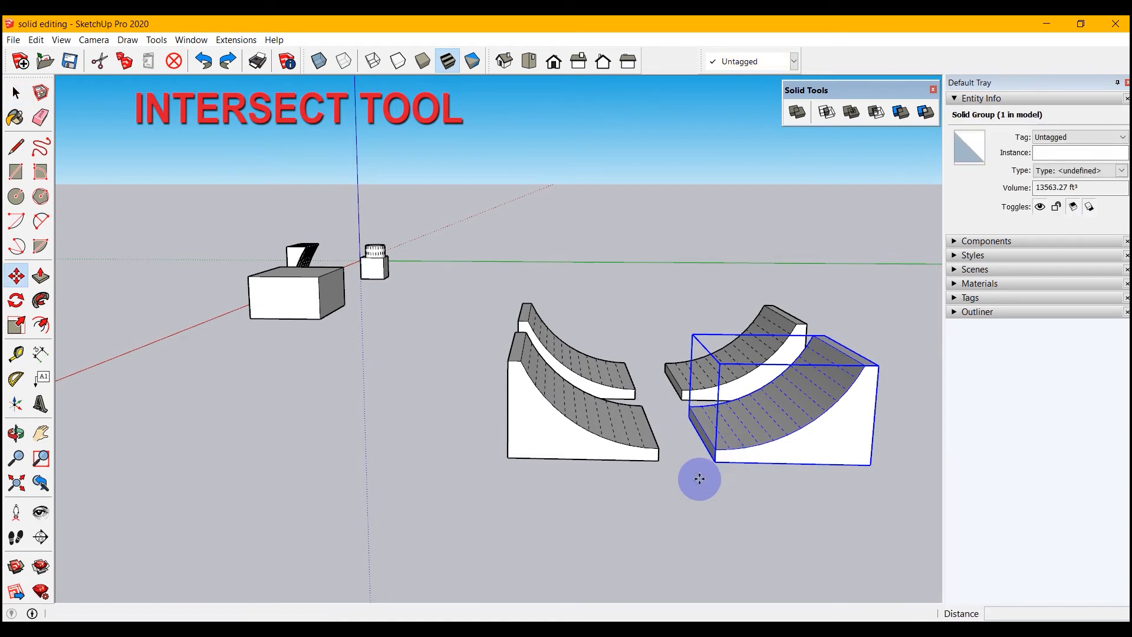
drag(713, 462, 599, 461)
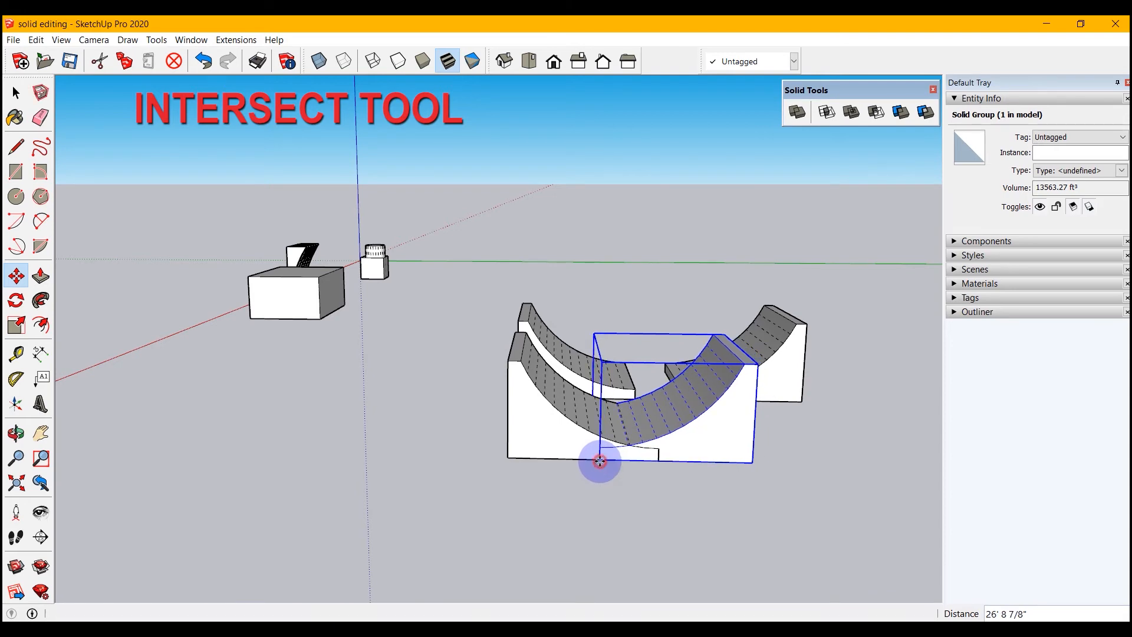
key(space)
Intersect the two overlapping front brackets with the Intersect tool, keeping only their shared volume.
middle_drag(713, 552, 639, 538)
scroll(612, 536, up, 4)
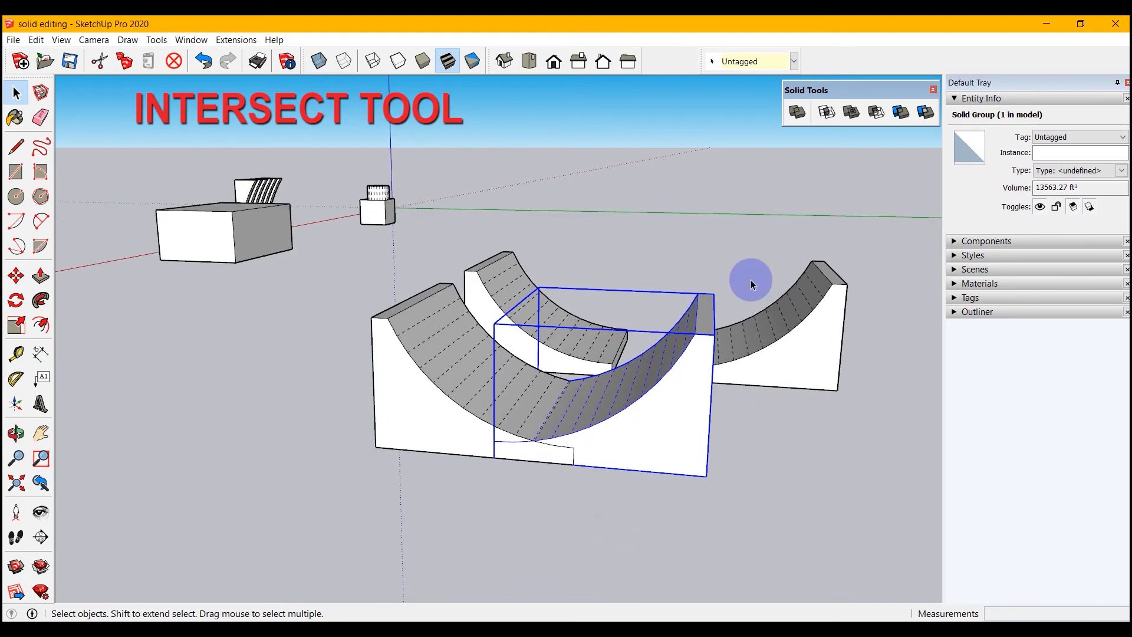
click(826, 113)
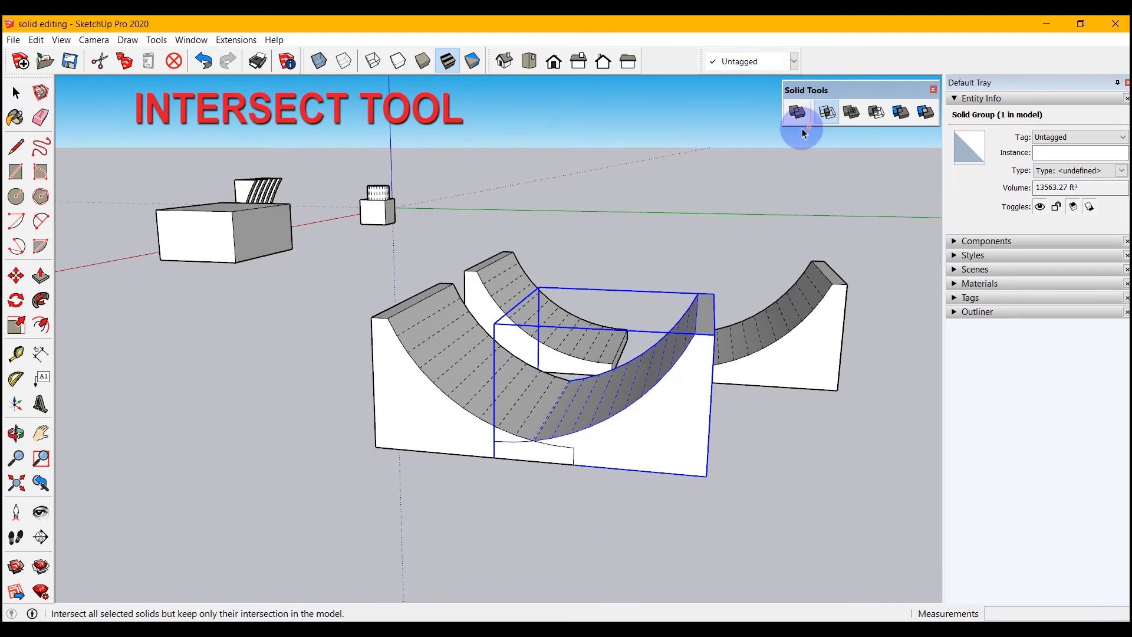
click(451, 453)
scroll(514, 464, up, 4)
middle_drag(551, 485, 488, 471)
scroll(329, 401, up, 1)
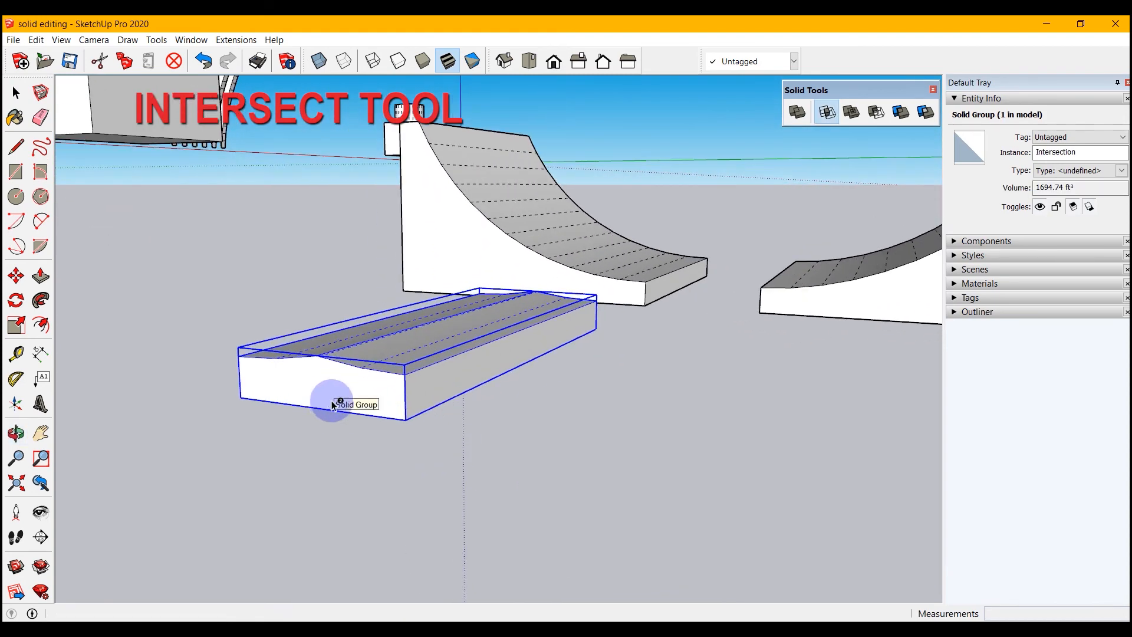
click(334, 454)
middle_drag(334, 455, 464, 440)
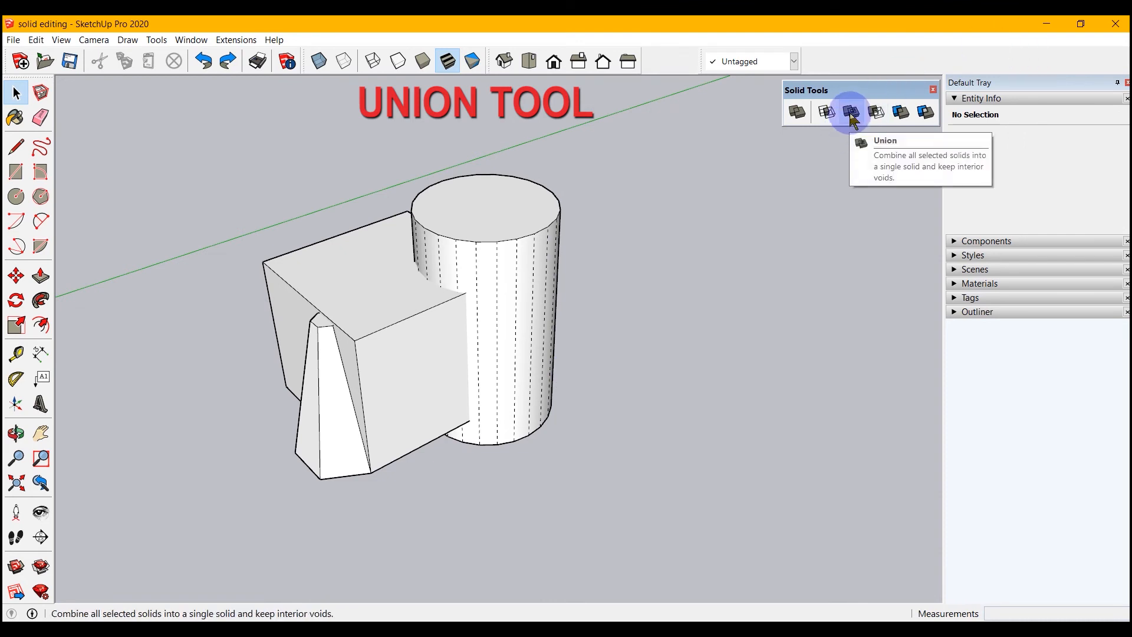
Combine the overlapping box, cylinder and tapered solid with Union, and turn on X-ray display to inspect the interior.
drag(587, 133, 203, 525)
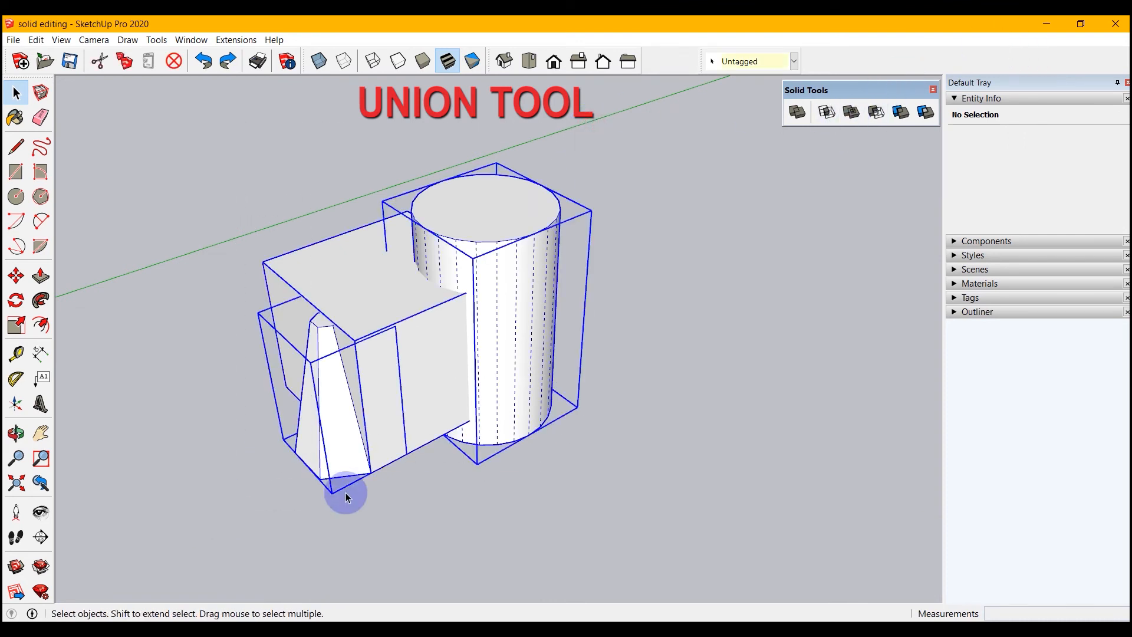
click(852, 113)
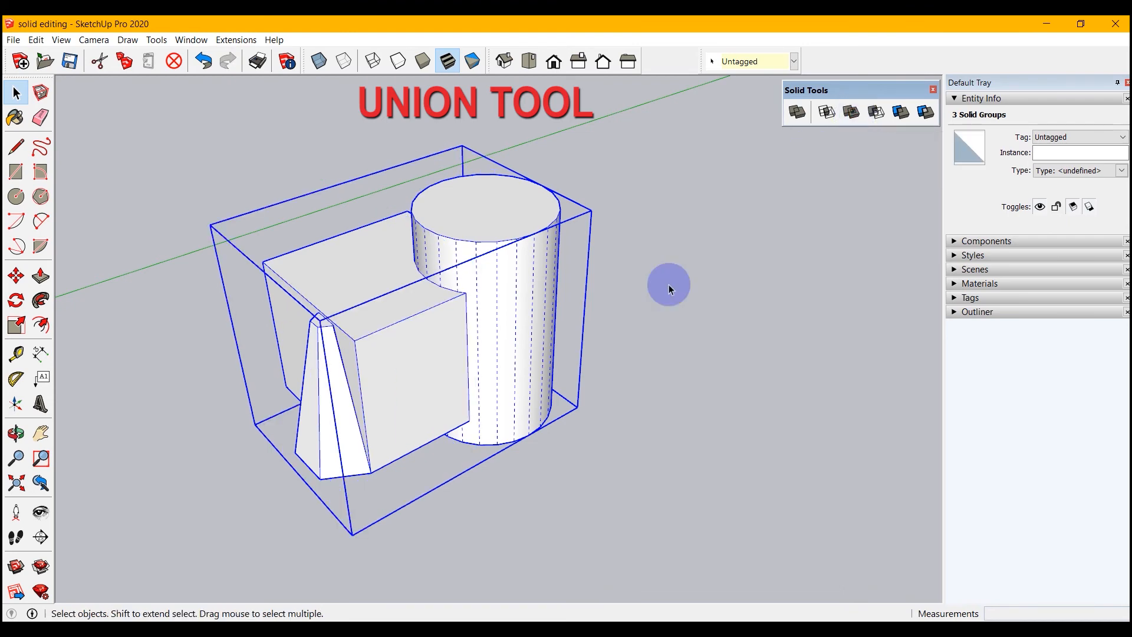
click(319, 60)
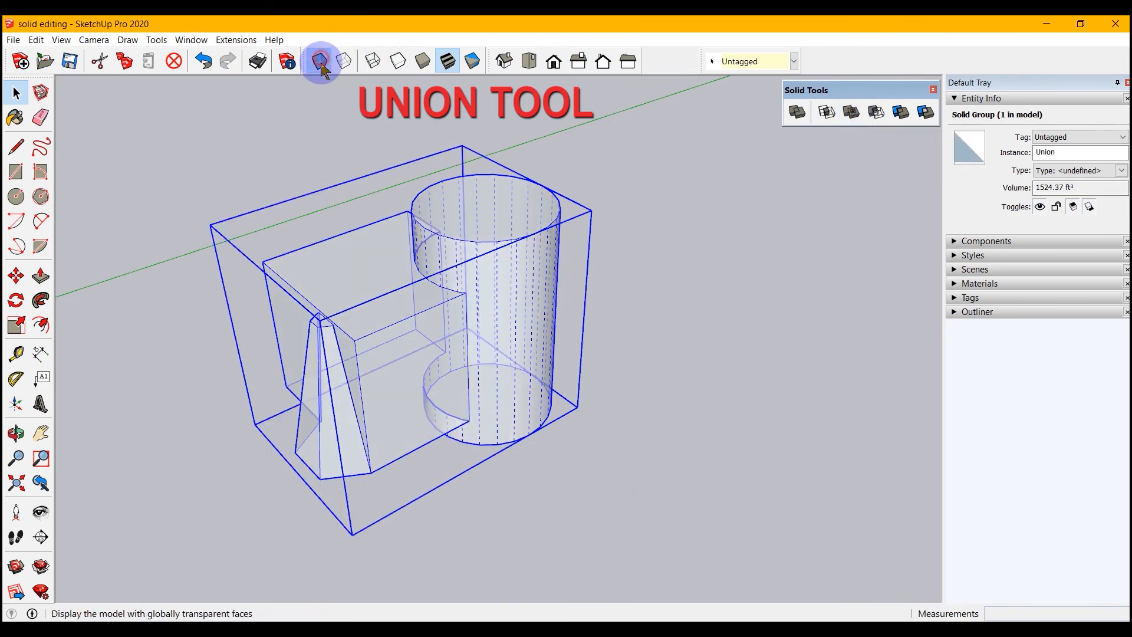
click(555, 503)
middle_drag(552, 501, 225, 422)
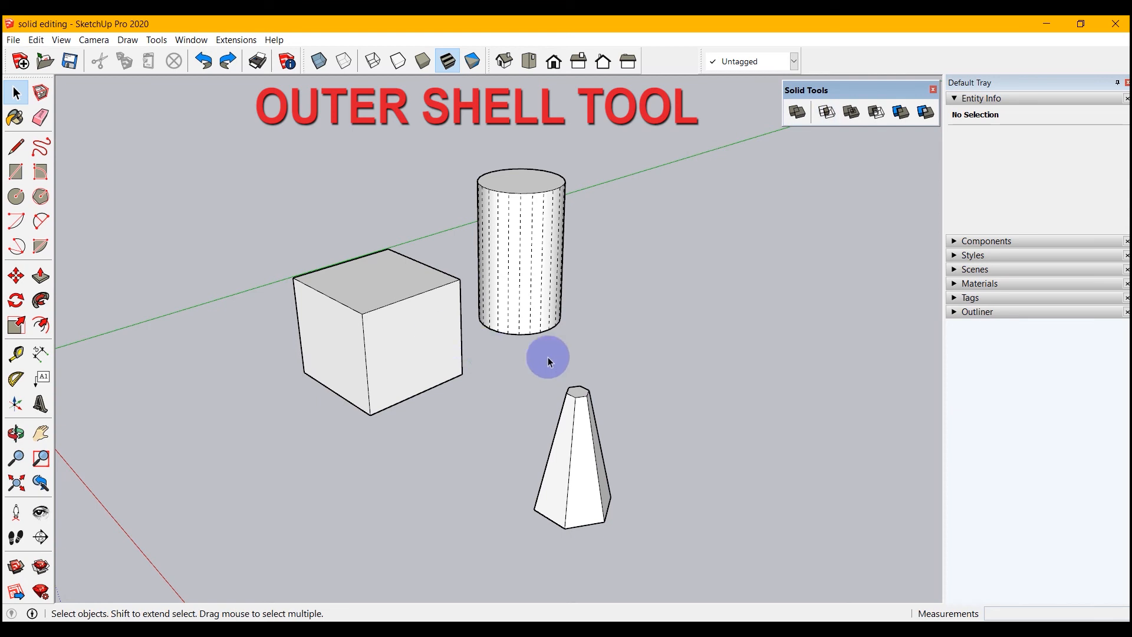
Check in the entity information whether the separate box, cylinder and tapered shape are each solids.
click(405, 319)
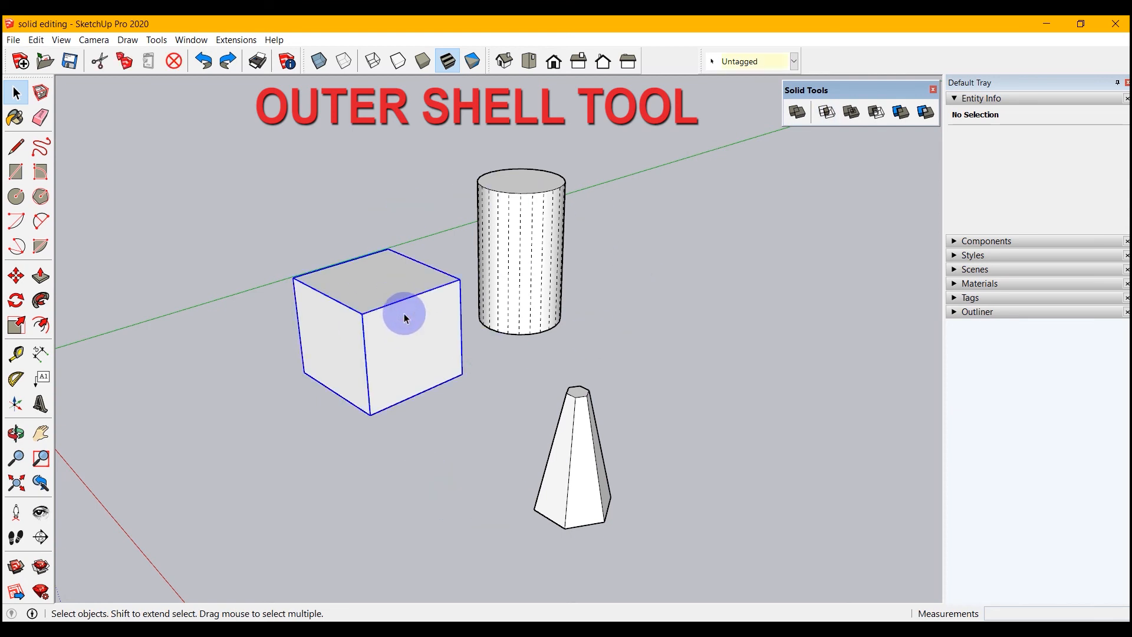
click(443, 411)
click(525, 290)
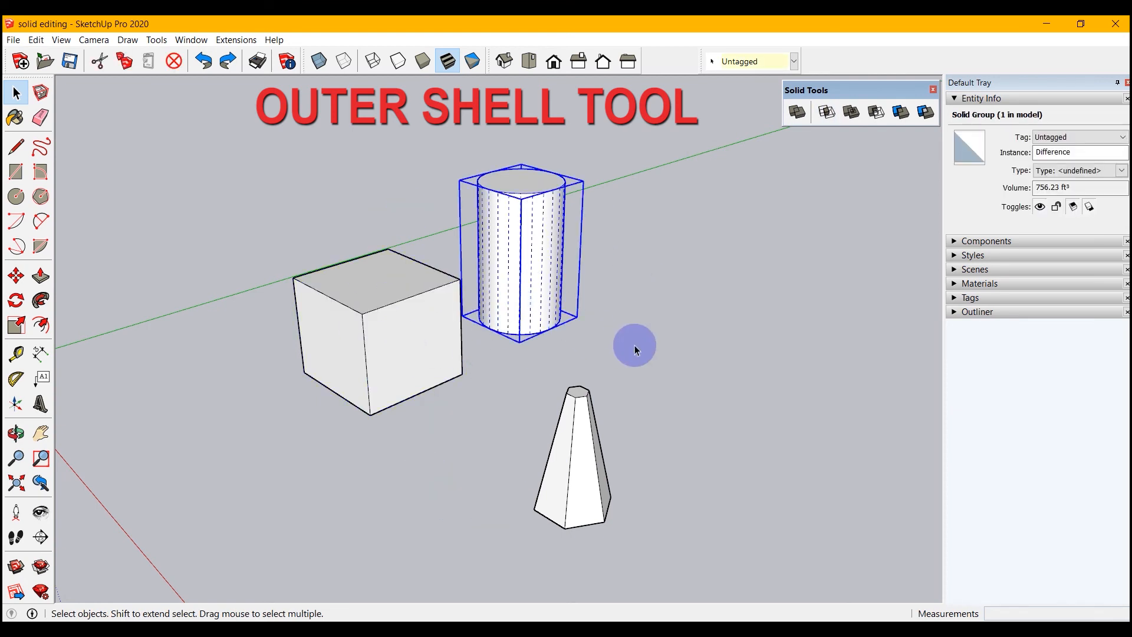
click(634, 347)
click(572, 455)
click(693, 455)
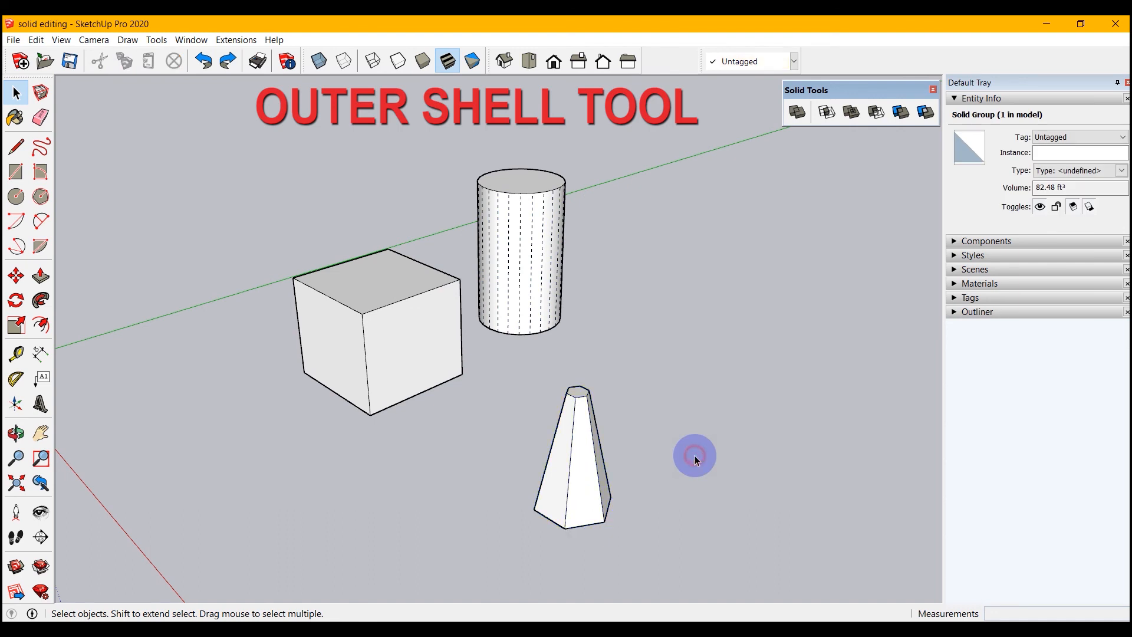
Move the tapered solid so that it overlaps the front corner of the box.
click(573, 487)
key(m)
mouse_move(604, 519)
mouse_down()
mouse_move(316, 454)
mouse_move(361, 417)
mouse_move(371, 480)
mouse_move(504, 486)
mouse_up()
key(space)
Move the cylinder into the side of the box so that the two solids overlap.
click(516, 290)
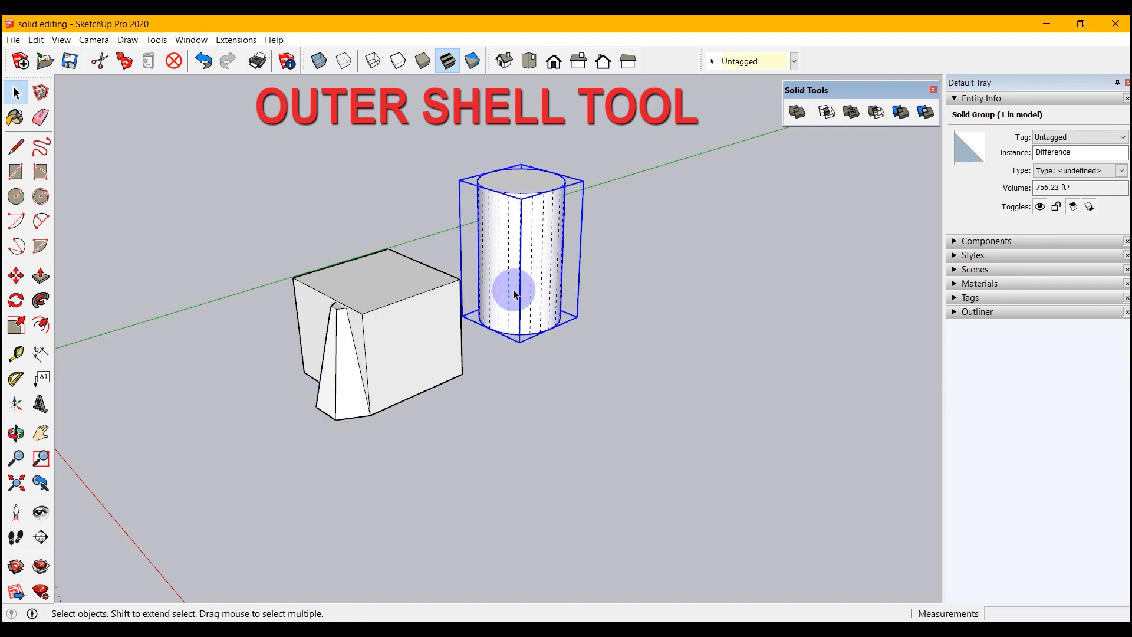
key(m)
drag(514, 318, 523, 440)
scroll(529, 473, up, 1)
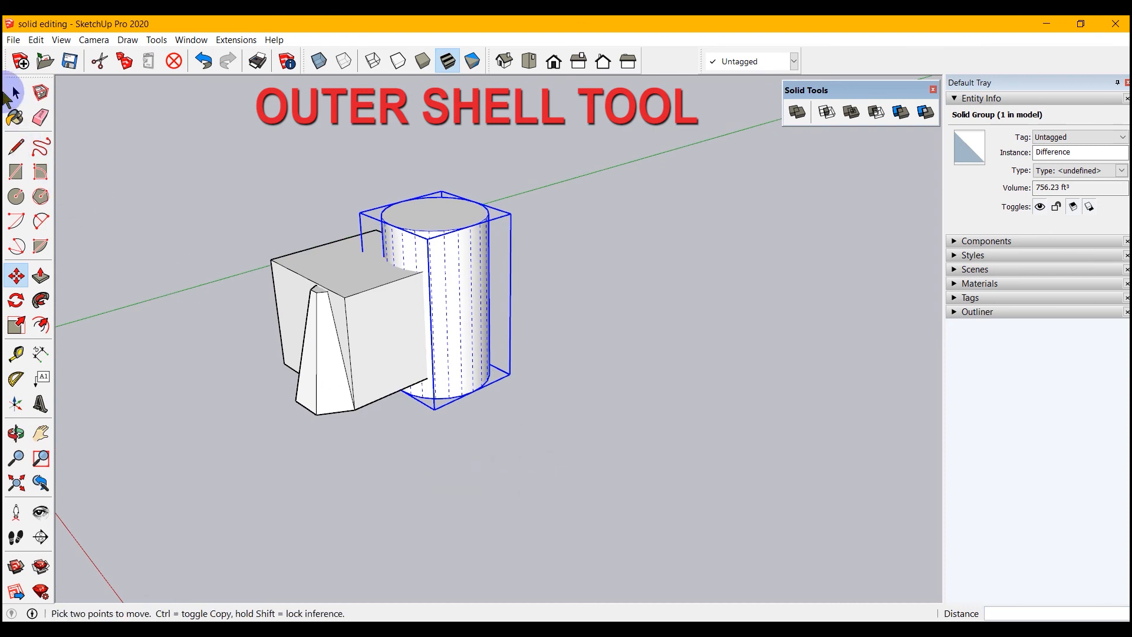
click(15, 93)
Turn on X-ray display and merge the box, cylinder and tapered solid with the Outer Shell tool.
drag(575, 171, 227, 485)
scroll(162, 329, up, 1)
click(319, 61)
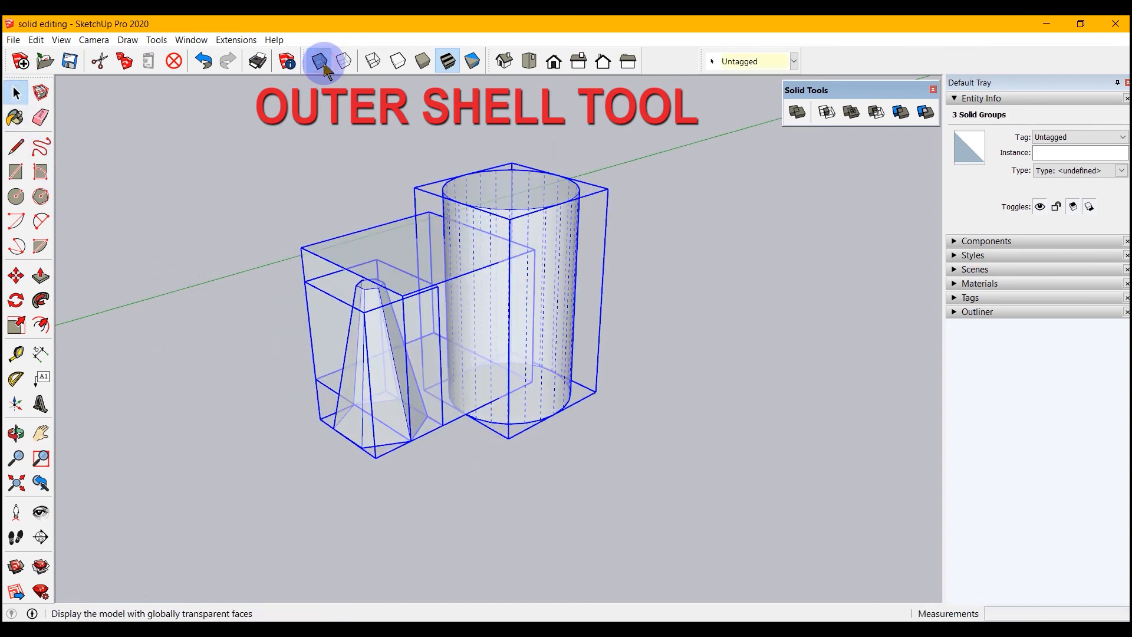
scroll(499, 373, up, 1)
click(798, 112)
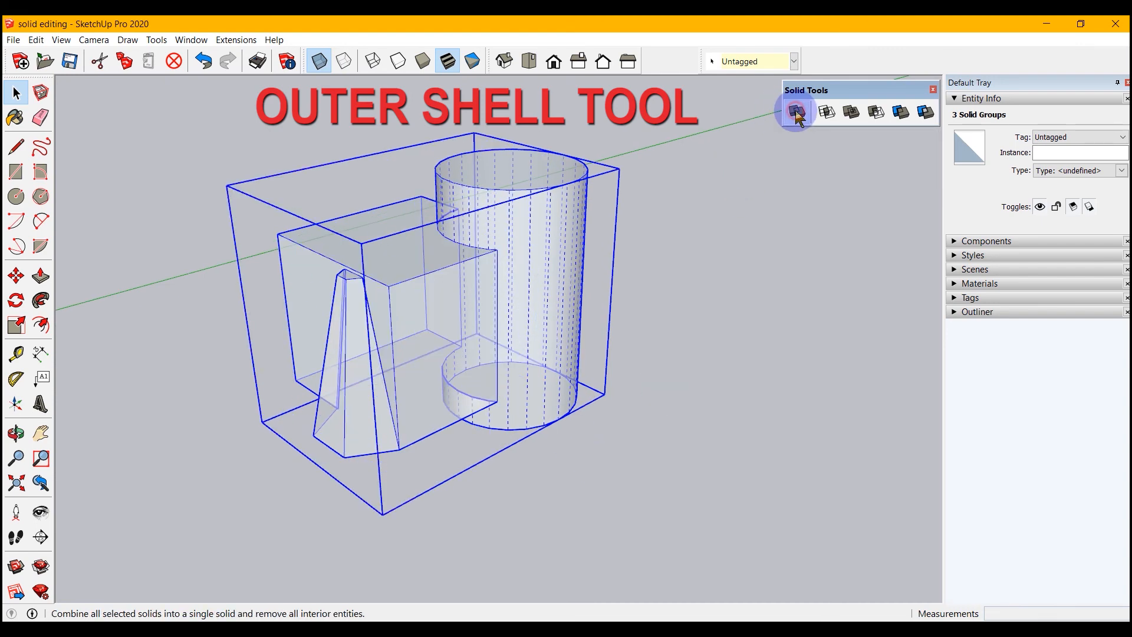
click(144, 229)
Inspect the interior of the merged outer shell and turn X-ray display off.
middle_drag(546, 455, 466, 313)
scroll(459, 279, up, 1)
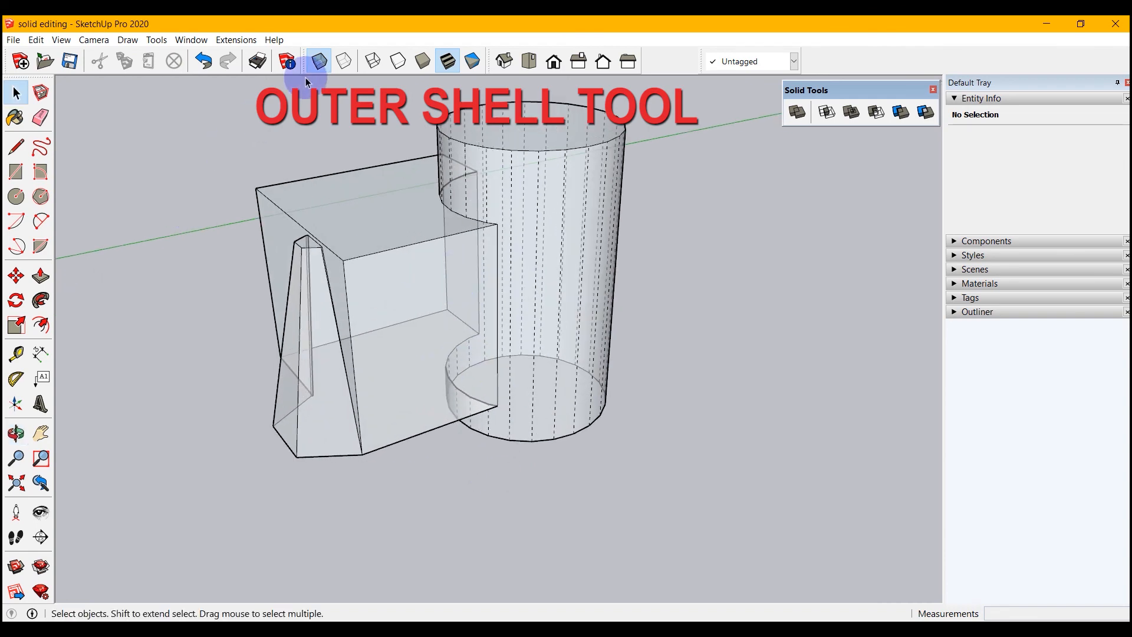
click(317, 61)
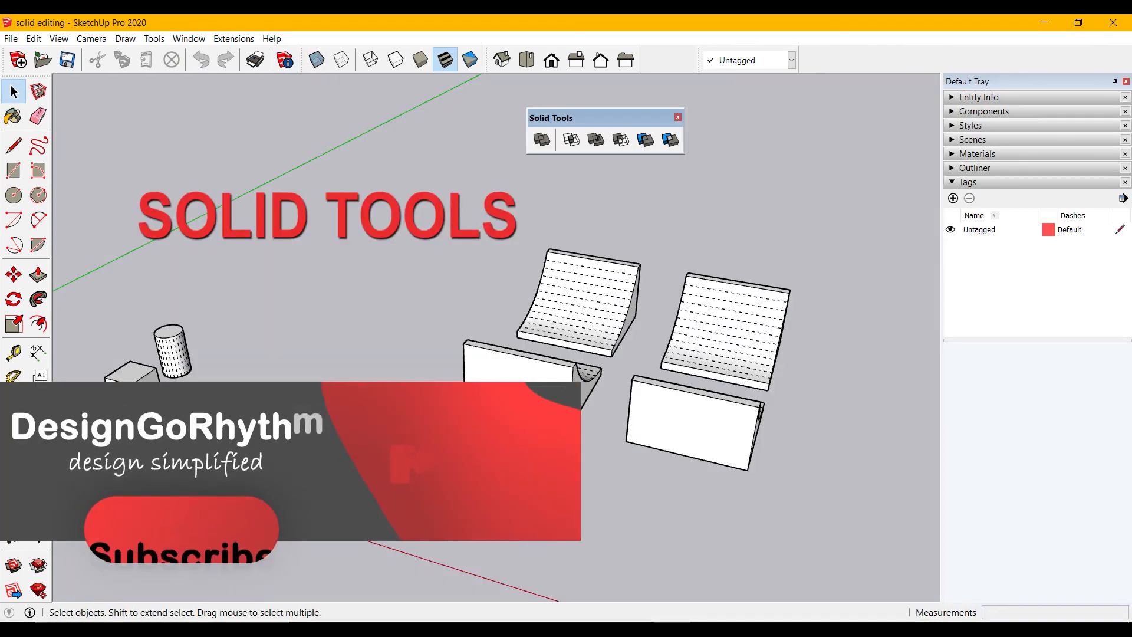